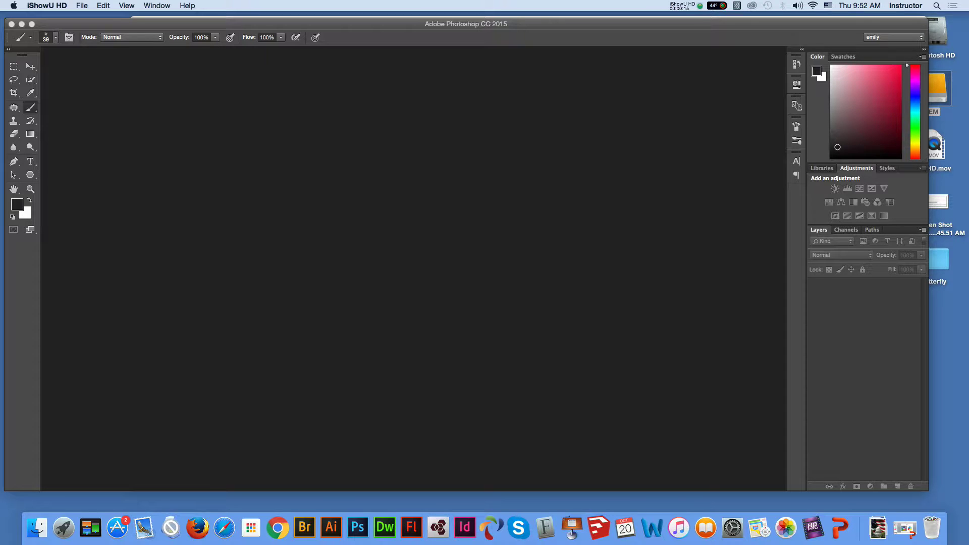
Locate cutipie.pdf on the EM drive, inside the week3 folder of CS140.
left_click(938, 91)
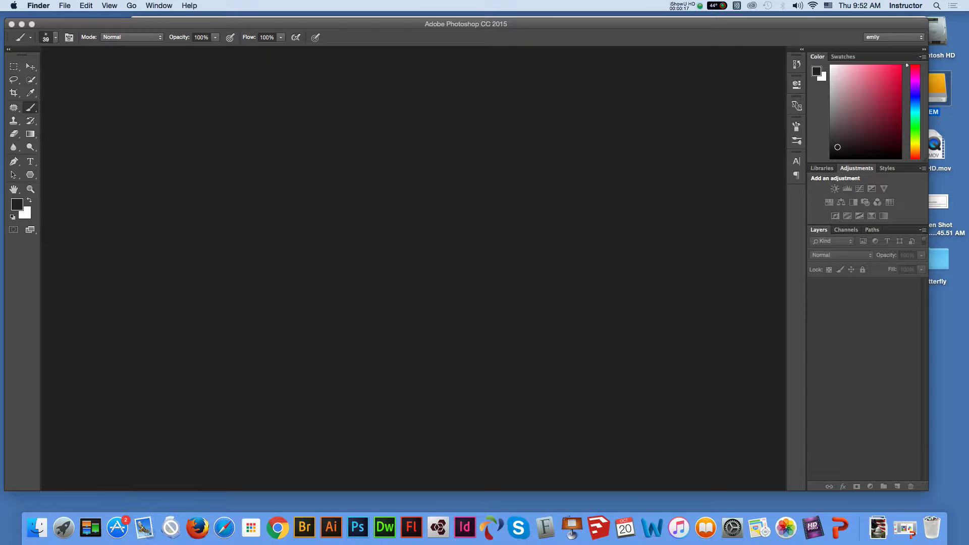
key("super+o")
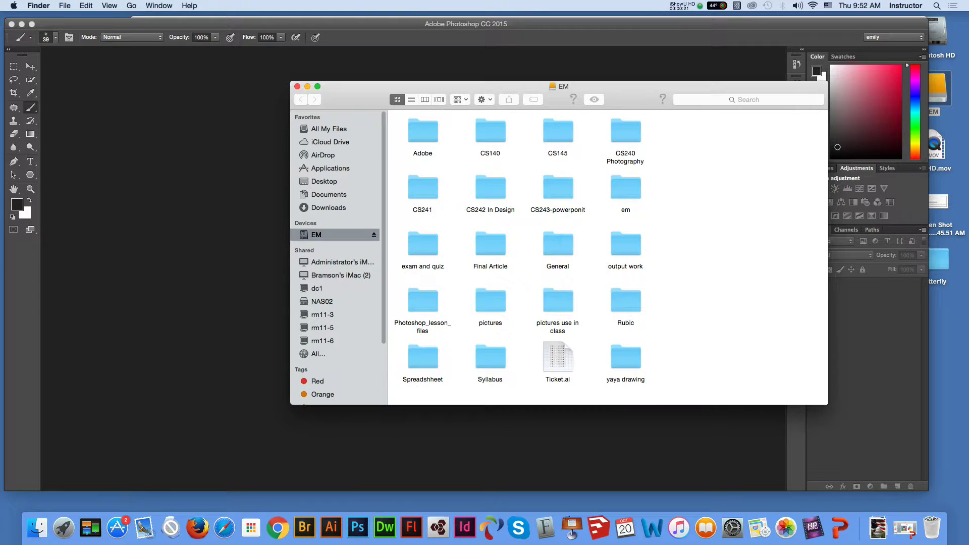
double_click(490, 132)
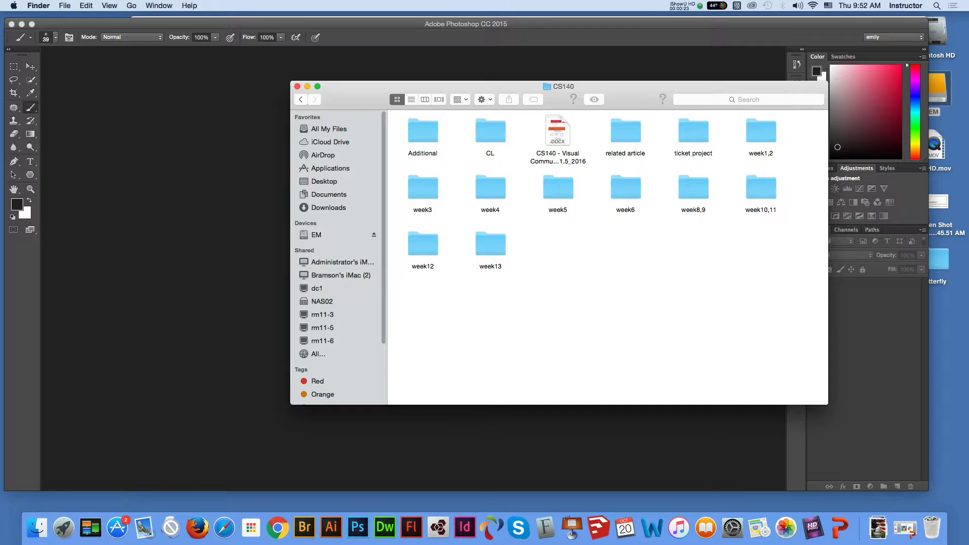
double_click(423, 188)
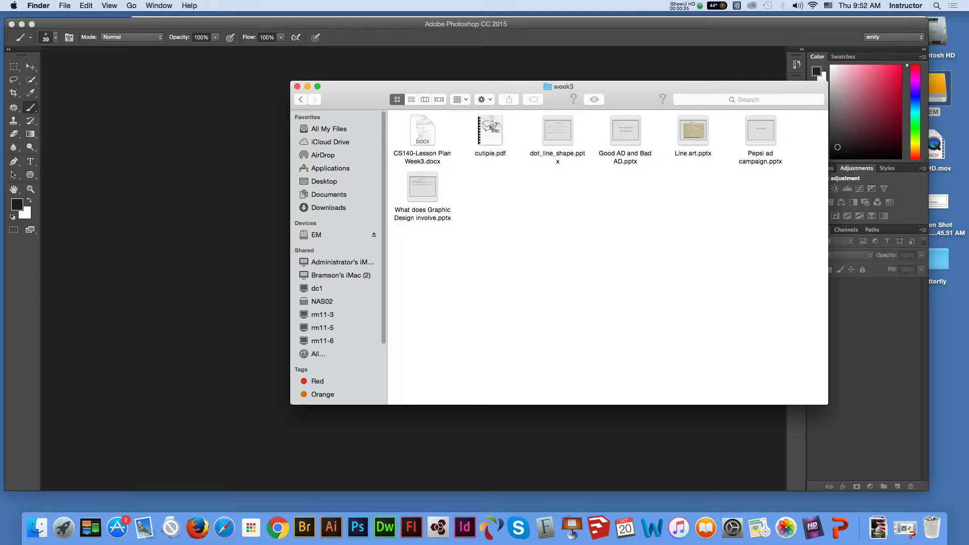
left_click(490, 131)
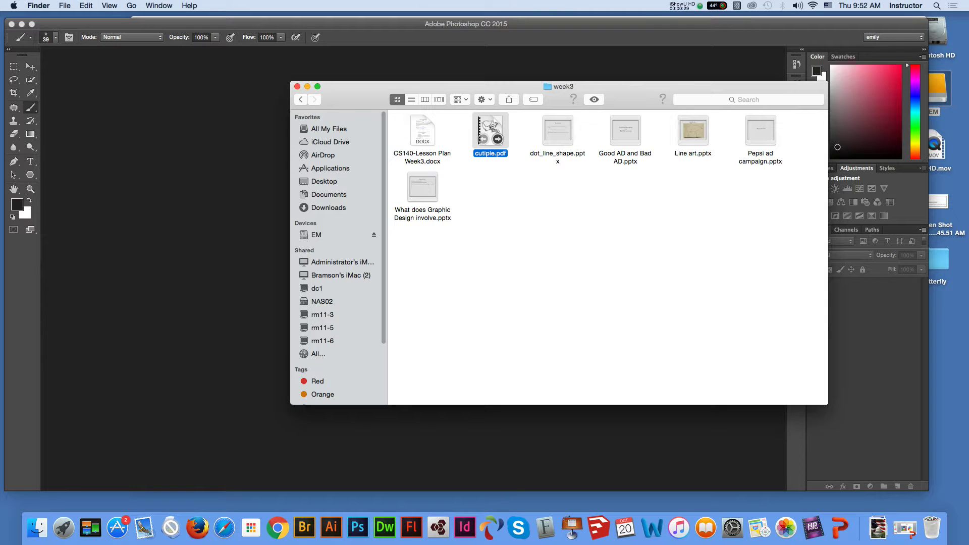
Open cutipie.pdf in Photoshop and import its page 1.
left_click_drag(490, 131, 365, 520)
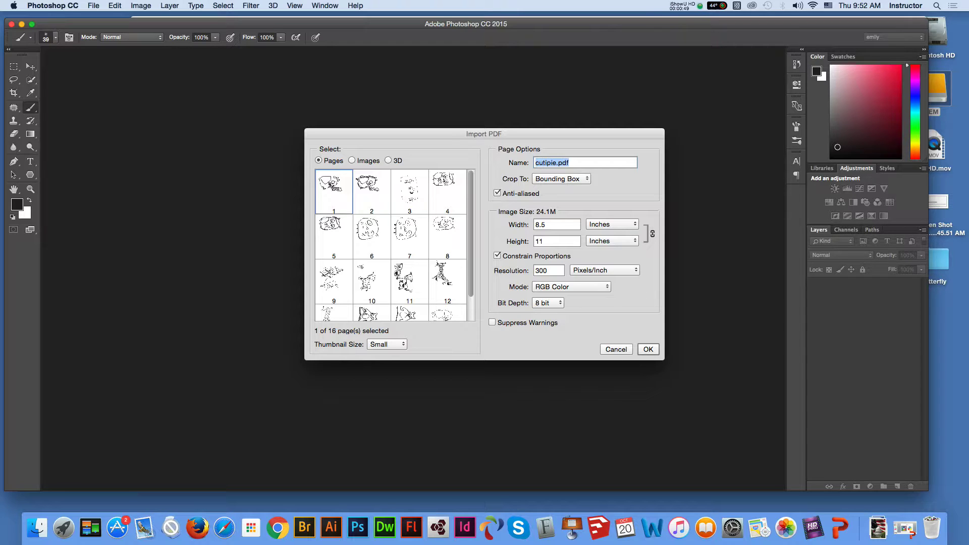
scroll(393, 245, "down", 3)
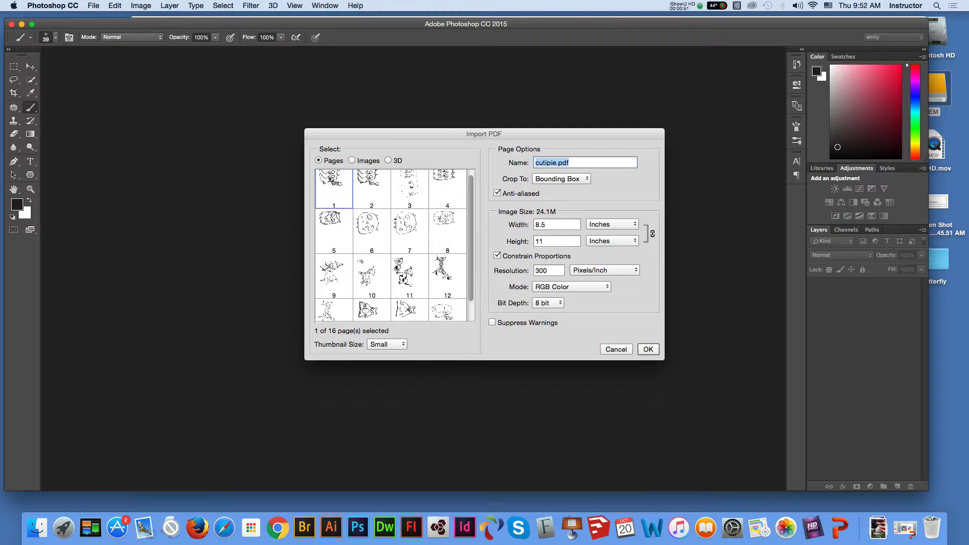
scroll(394, 245, "up", 3)
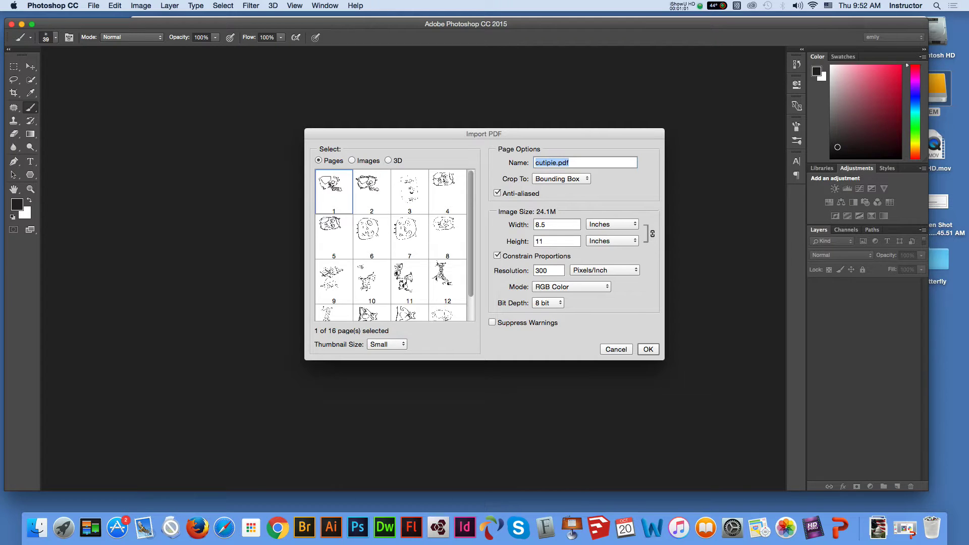
key("Return")
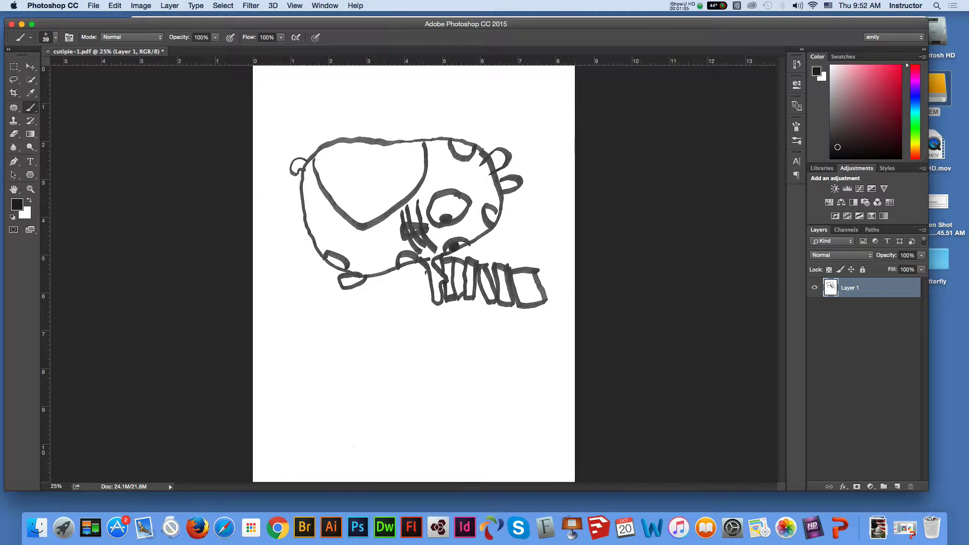
Close the imported page 1 document without saving it.
left_click(93, 6)
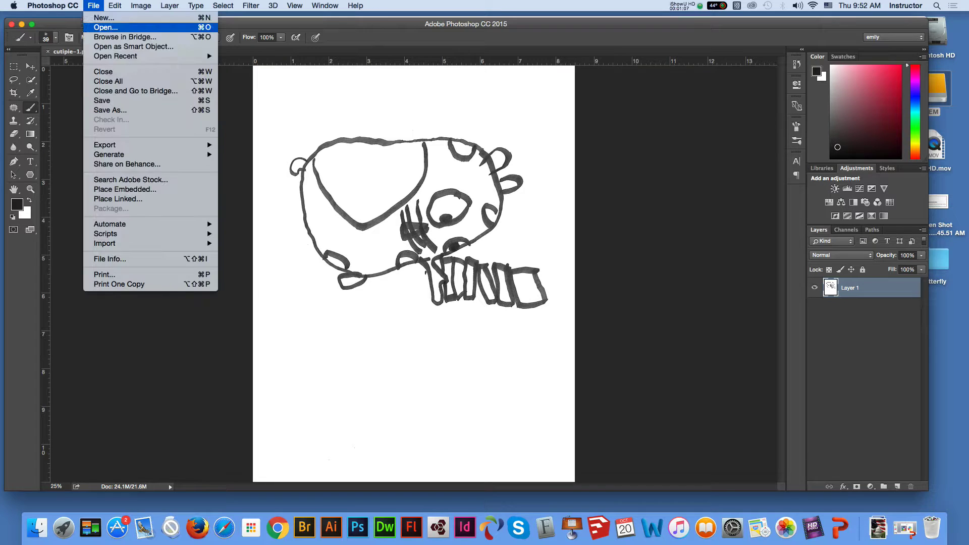
left_click(106, 27)
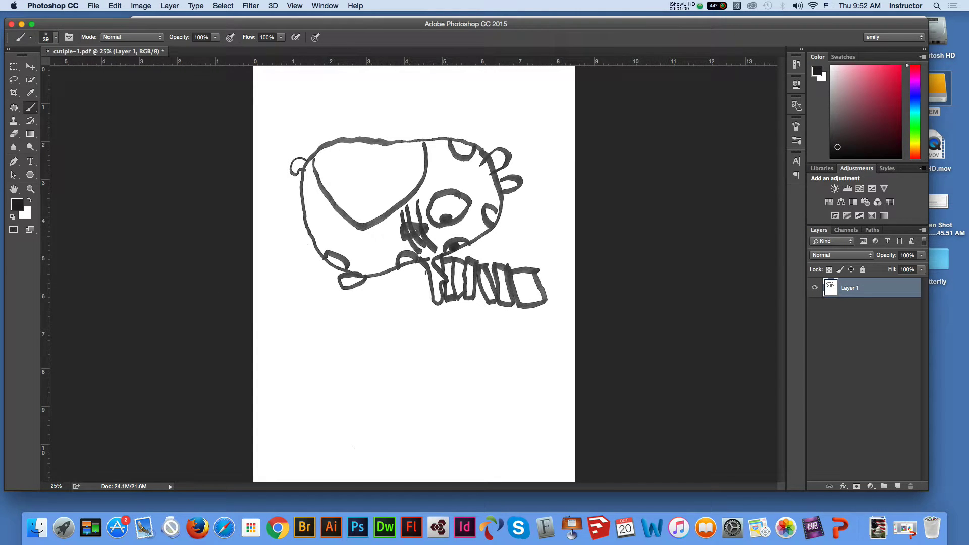
key("super+d")
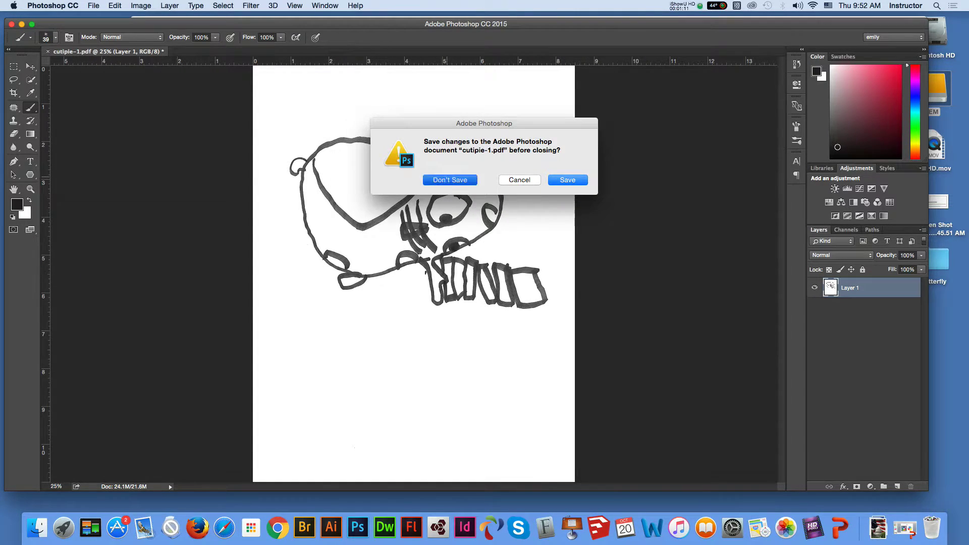
left_click(93, 5)
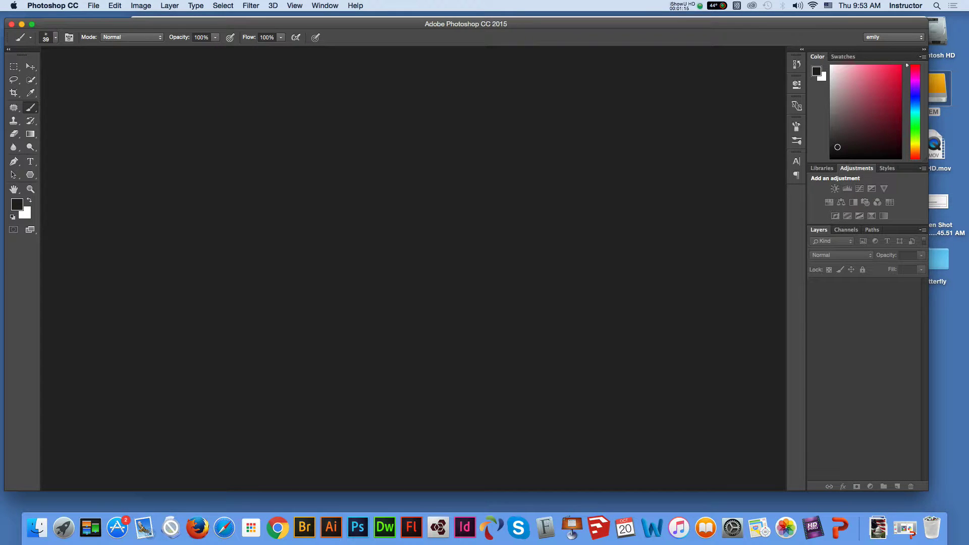
Open cutipie.pdf from the week3 folder in Photoshop again, importing page 12 with the giraffe drawing.
key("super+Tab")
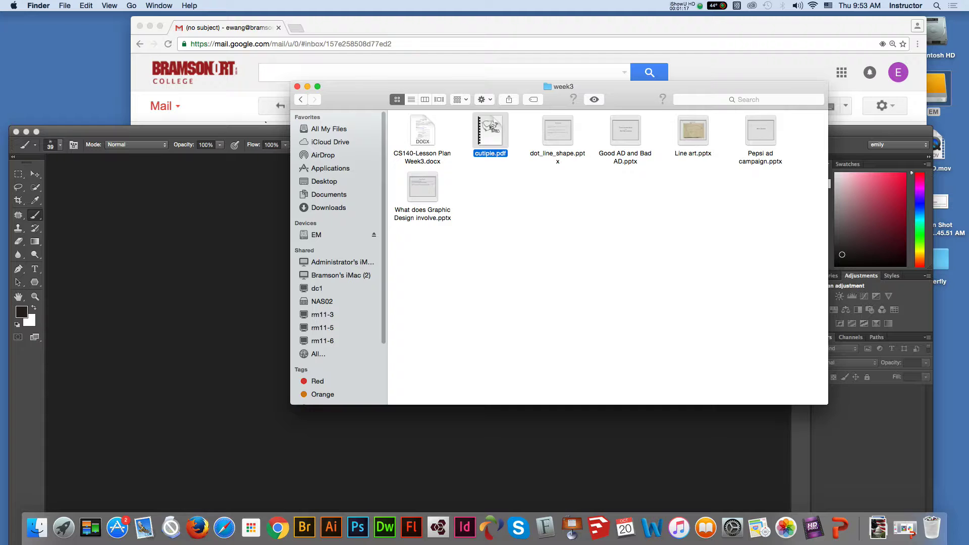
left_click_drag(492, 135, 352, 522)
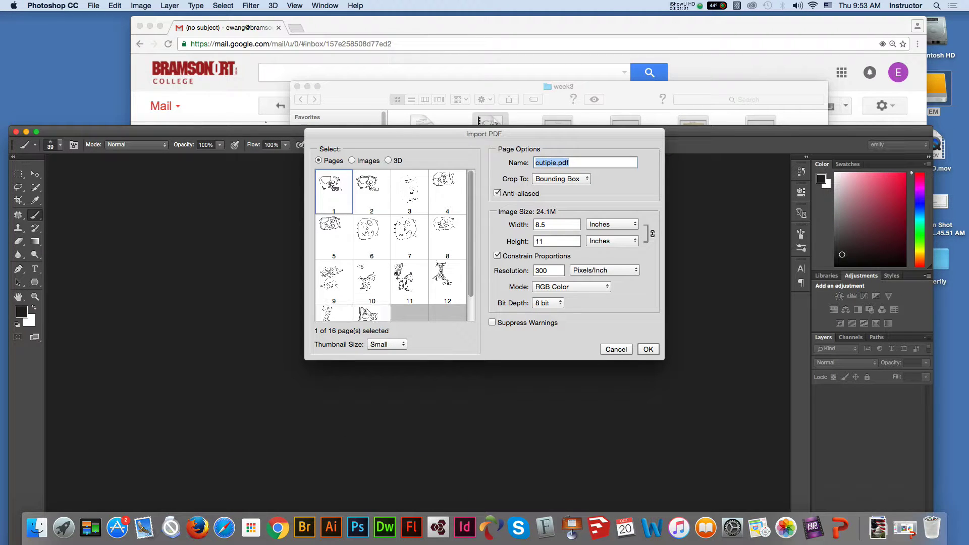
scroll(390, 246, "down", 2)
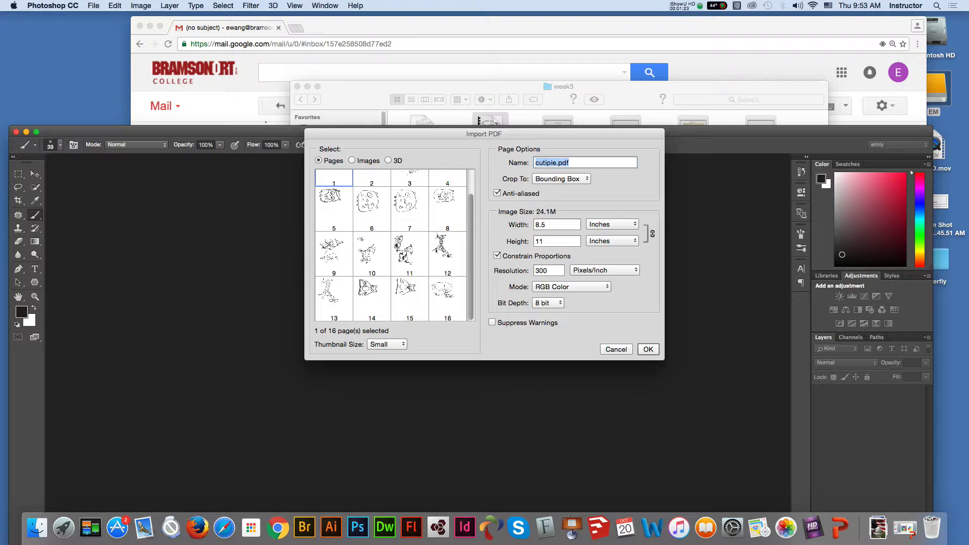
scroll(390, 246, "up", 2)
left_click(447, 280)
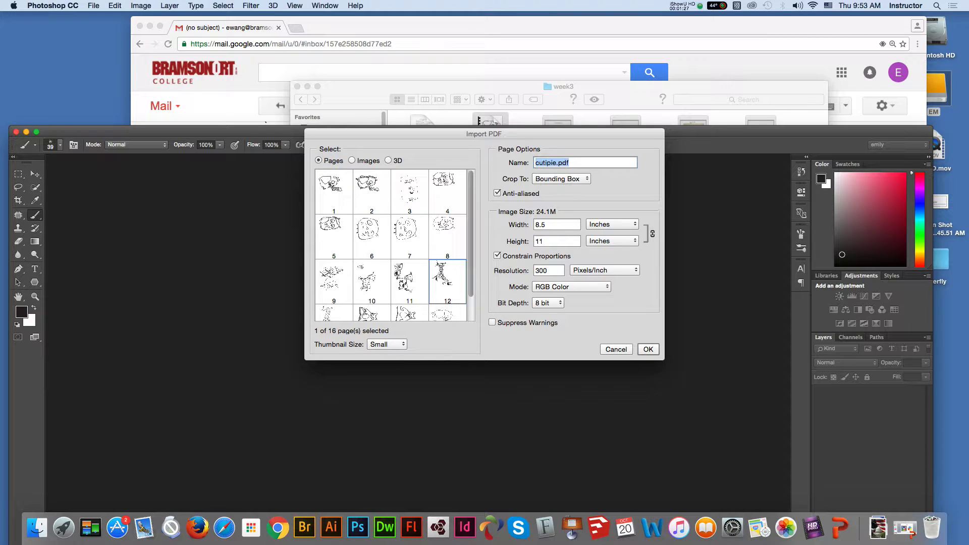
key("Return")
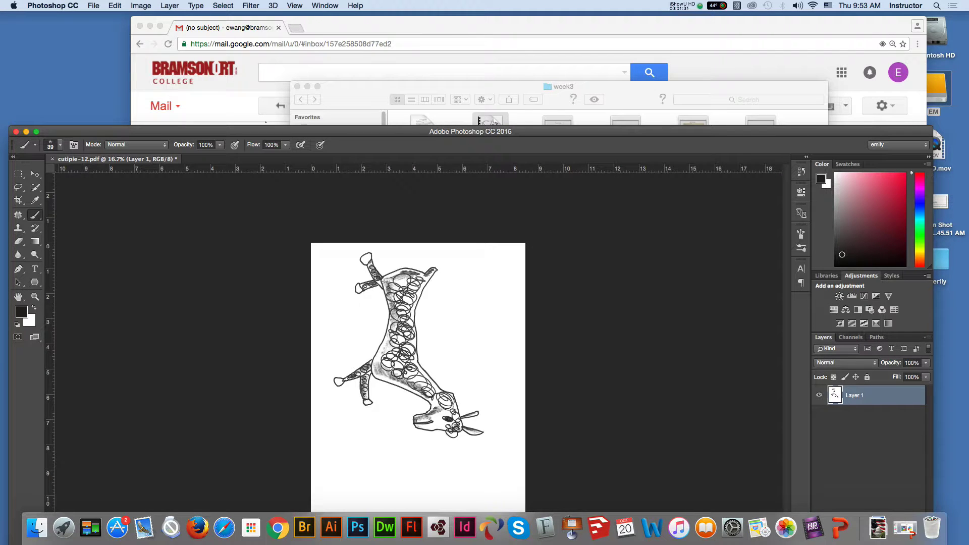
left_click_drag(354, 131, 362, 70)
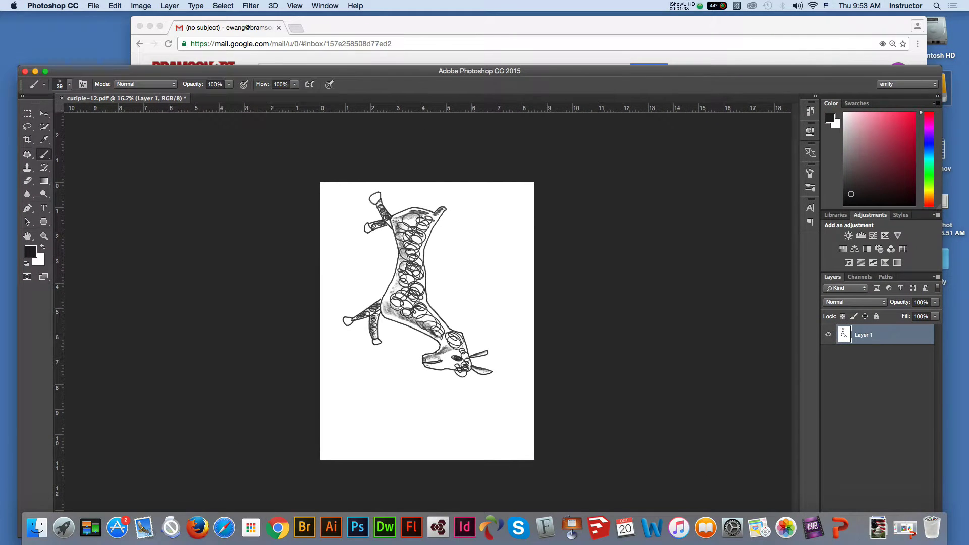
Rotate the canvas 90° clockwise twice to stand the giraffe upright.
left_click(141, 6)
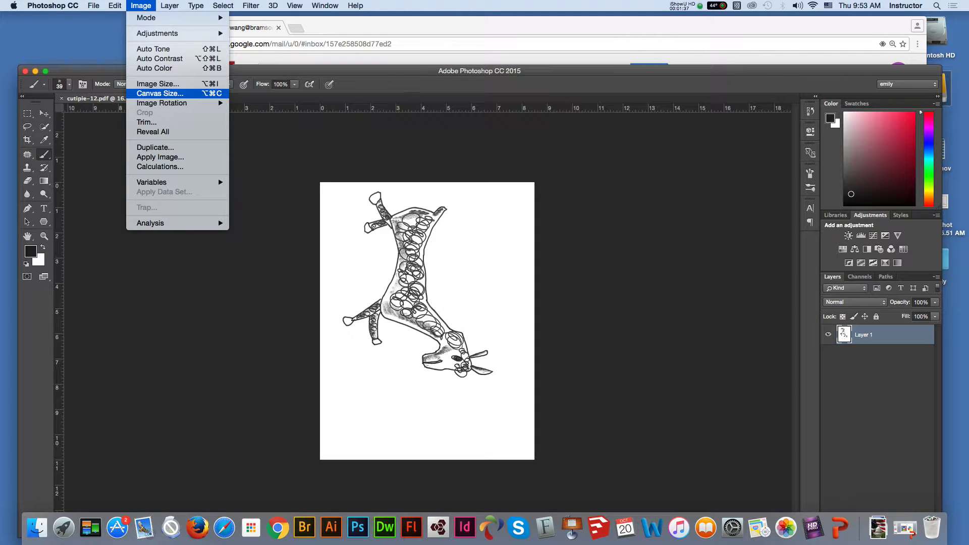
mouse_move(161, 103)
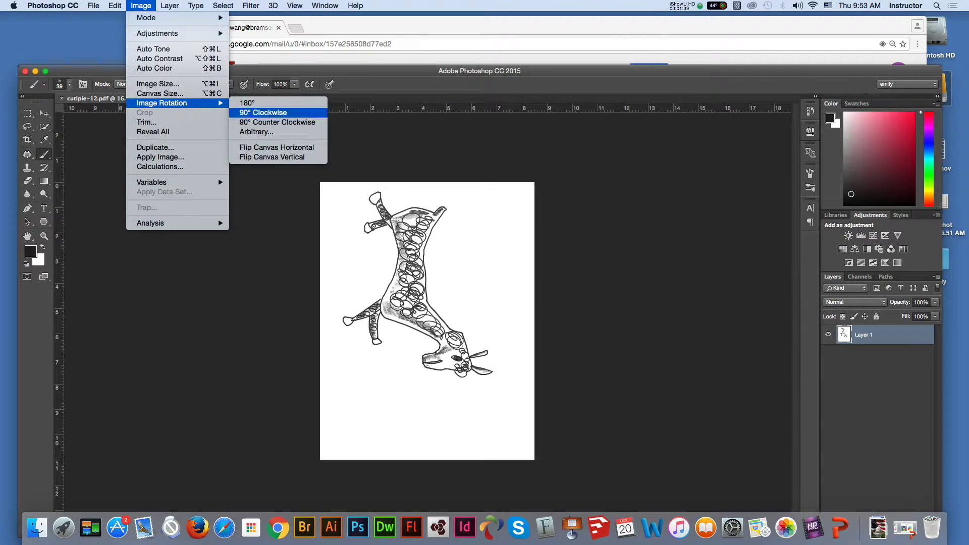
left_click(263, 113)
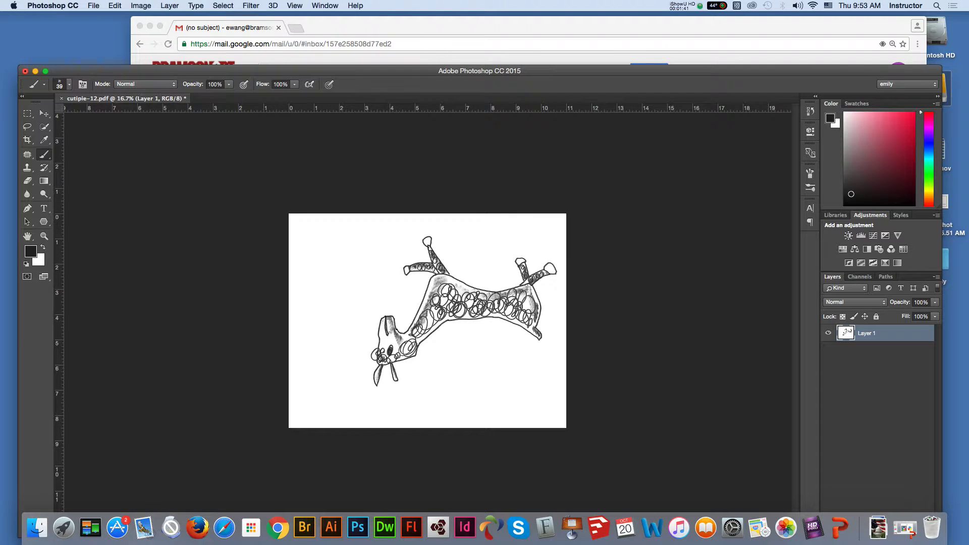
left_click(141, 5)
mouse_move(162, 103)
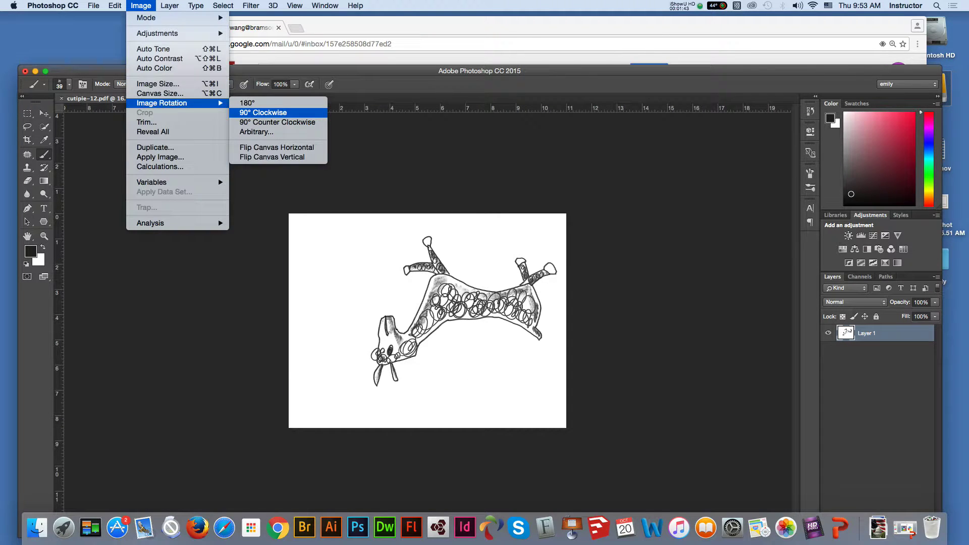
left_click(263, 113)
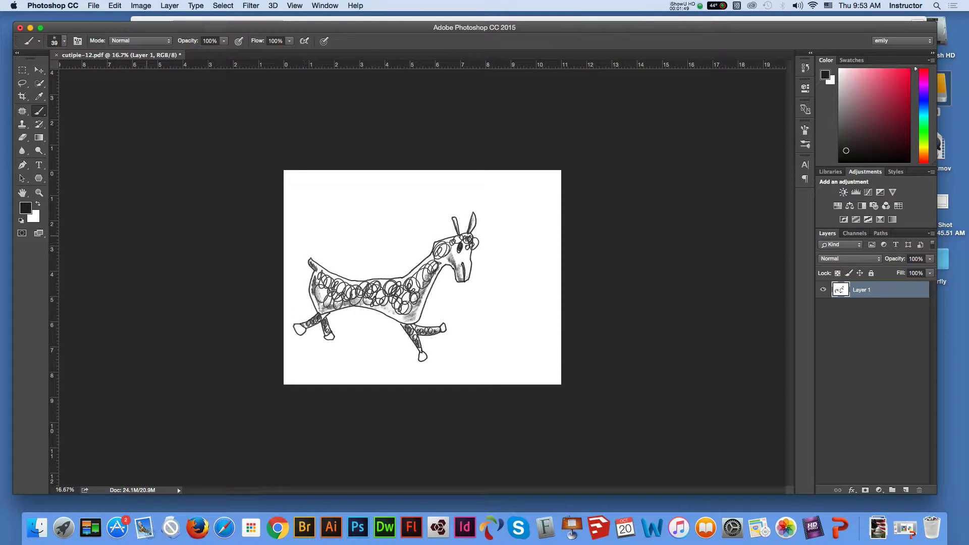
Check which color mode the giraffe image uses.
key("z")
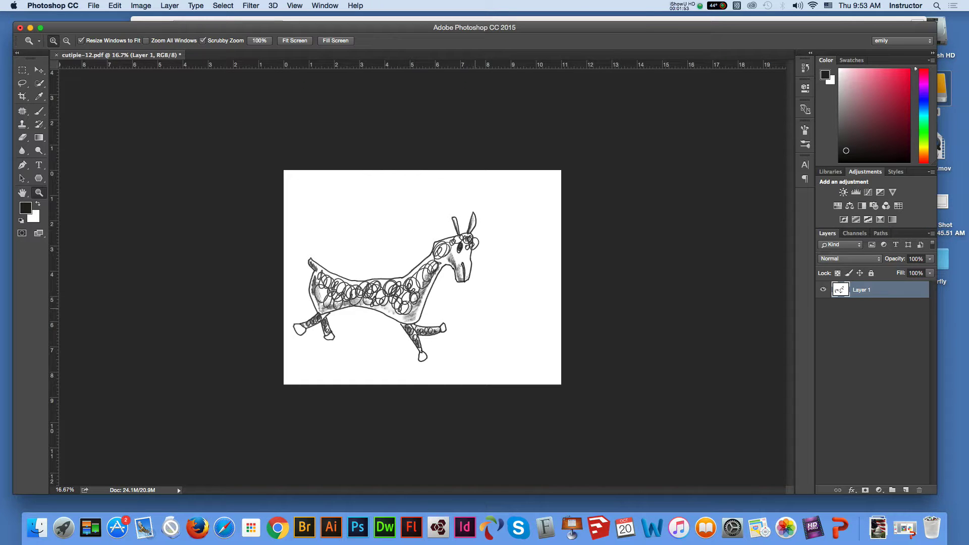
key("super+equal")
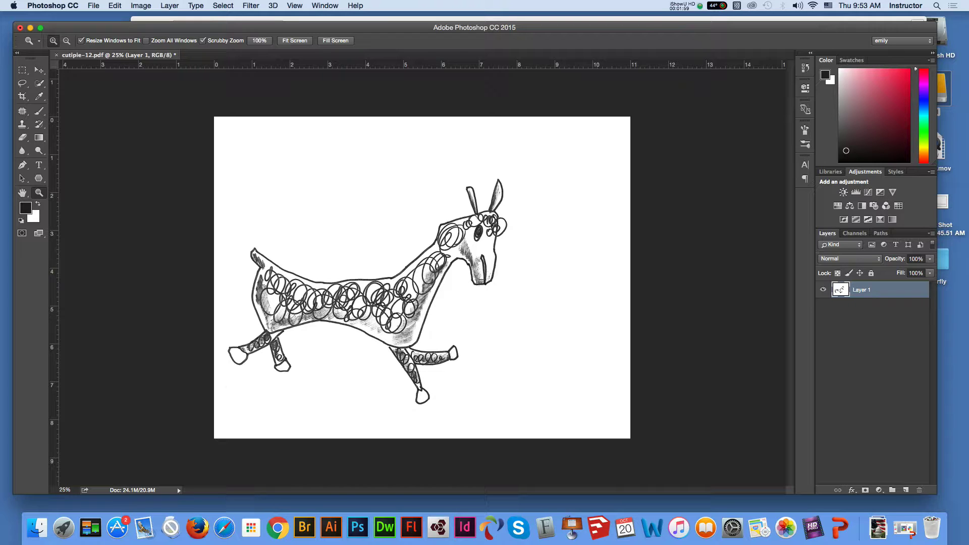
left_click(140, 6)
mouse_move(147, 18)
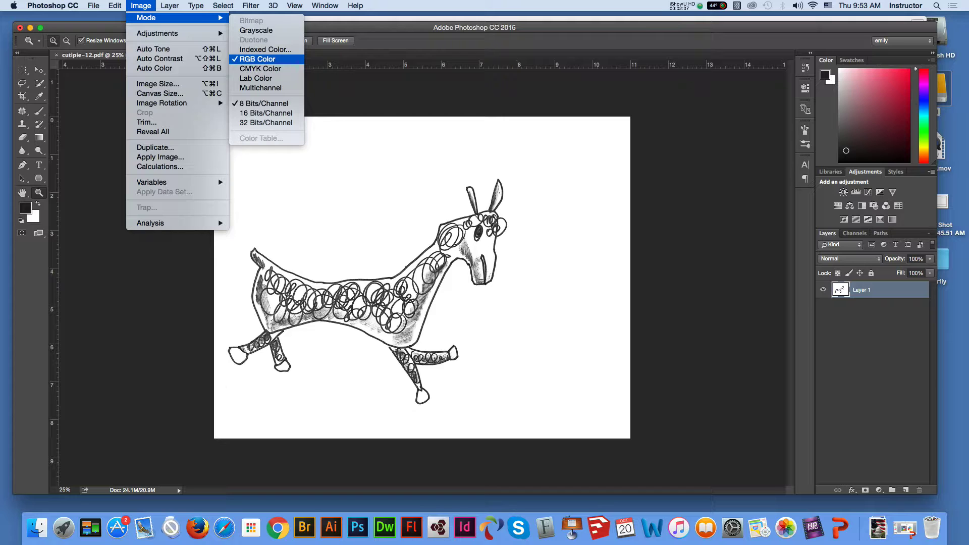
key("Escape")
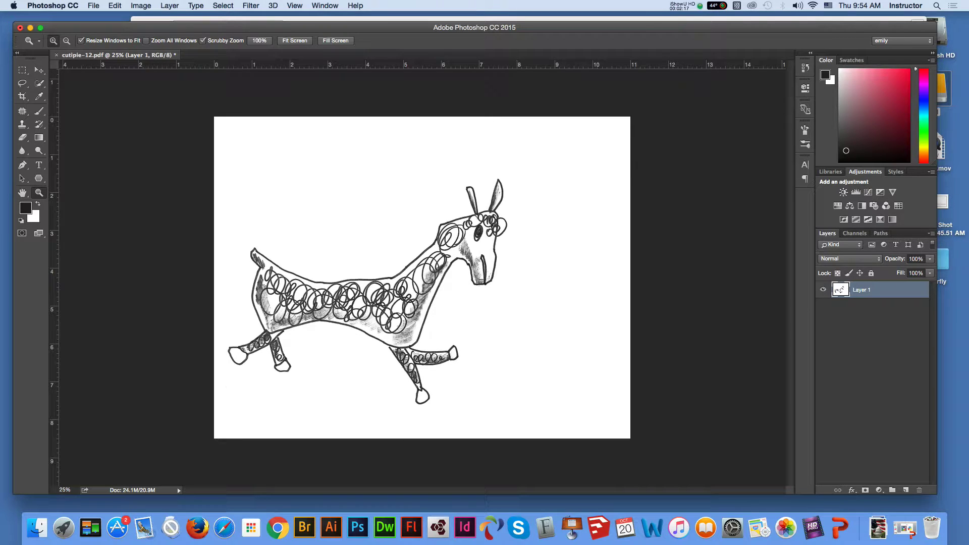
Add a new layer above the giraffe drawing and name it "line art".
left_click(931, 233)
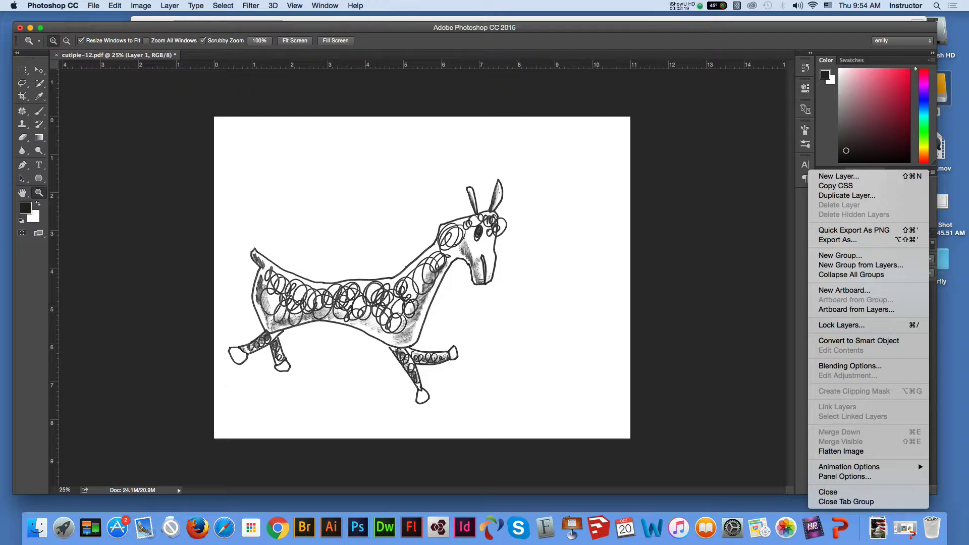
left_click(838, 176)
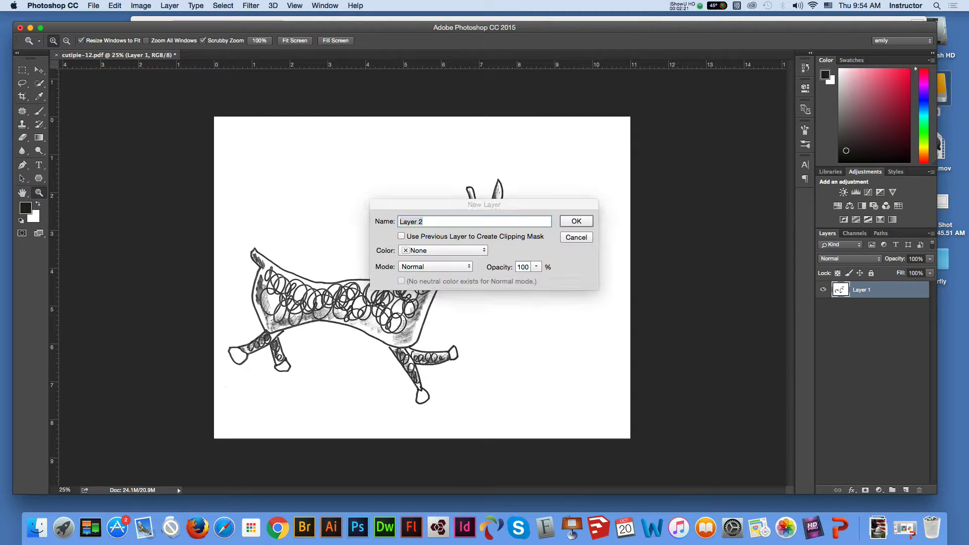
key("Return")
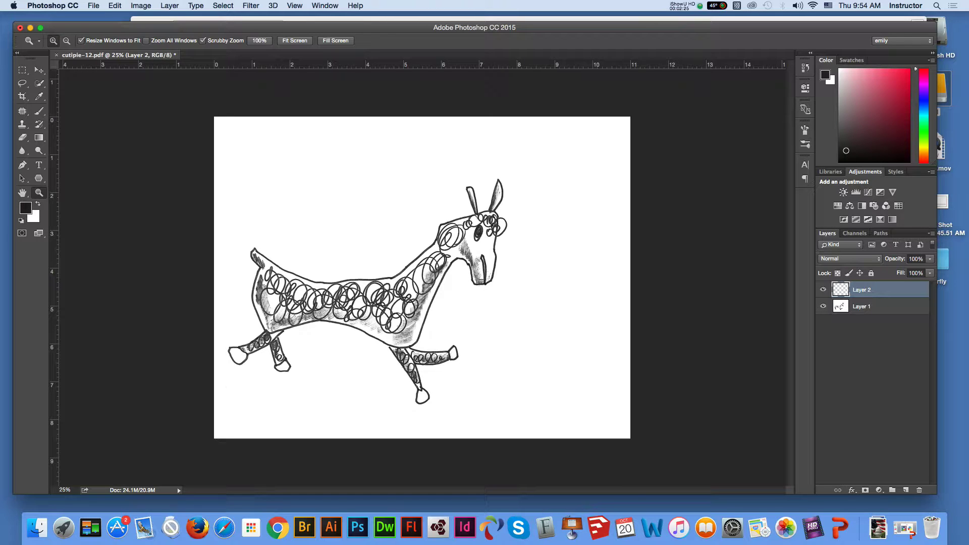
double_click(861, 289)
type("line art")
key("Return")
Review the available image color modes and bit depths without changing them.
left_click(141, 5)
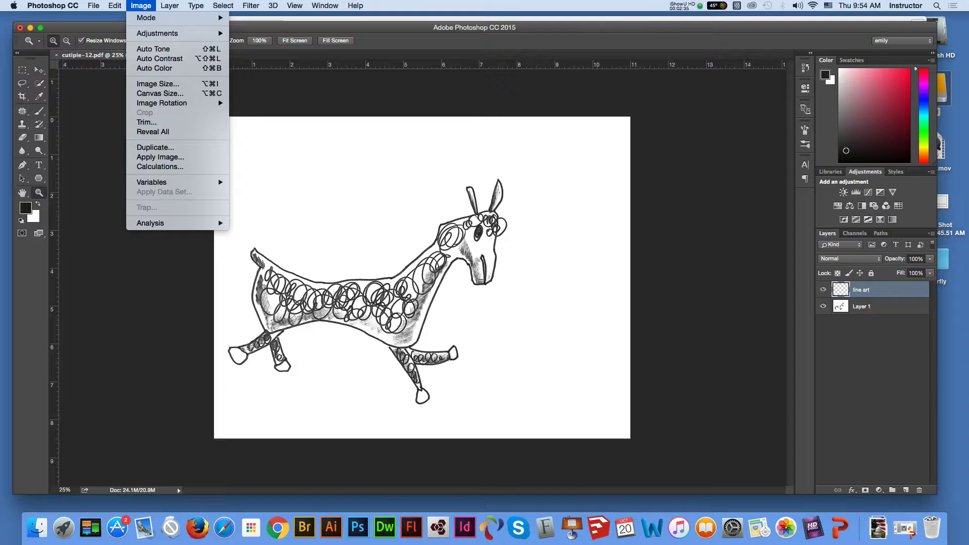
mouse_move(147, 17)
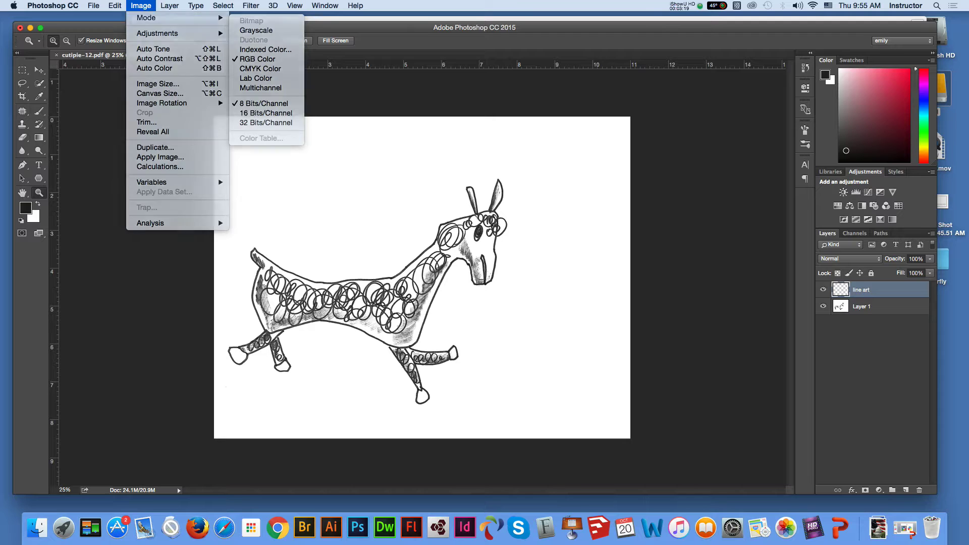
key("Escape")
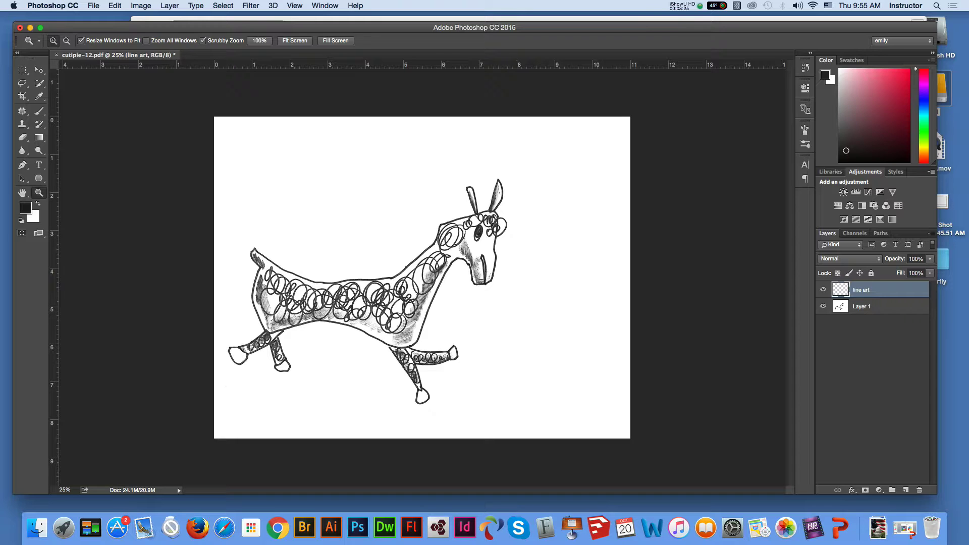
Rename Layer 1 as "original art" and lower its opacity to 40%.
left_click(861, 307)
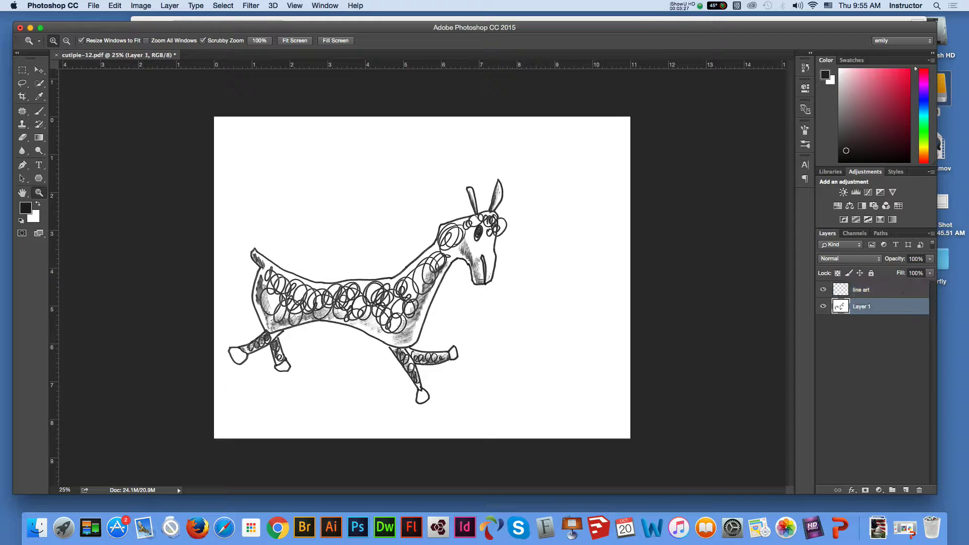
double_click(861, 307)
type("origina")
type("l art")
key("Return")
left_click(929, 258)
left_click_drag(931, 269, 900, 269)
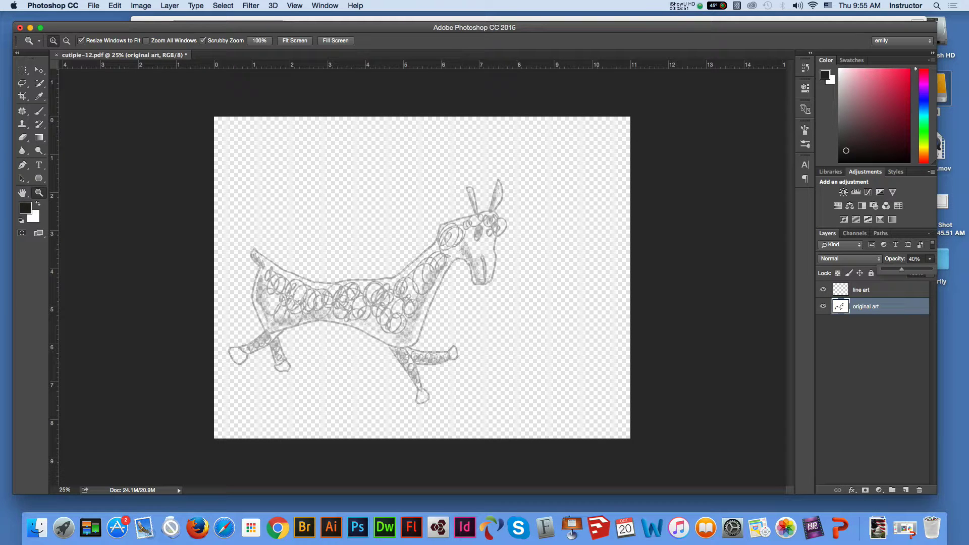
Make the "line art" layer active and choose the Brush Tool for painting on it.
key("v")
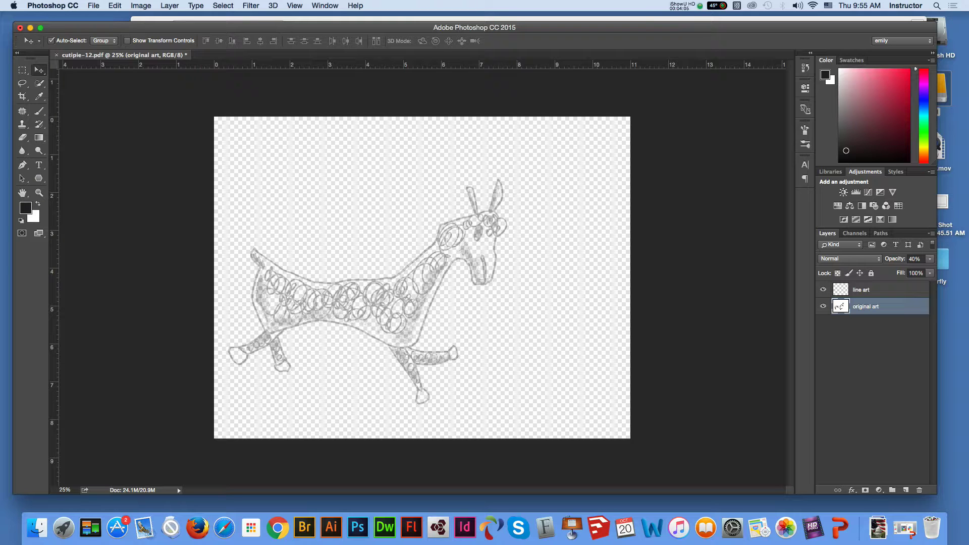
left_click(878, 289)
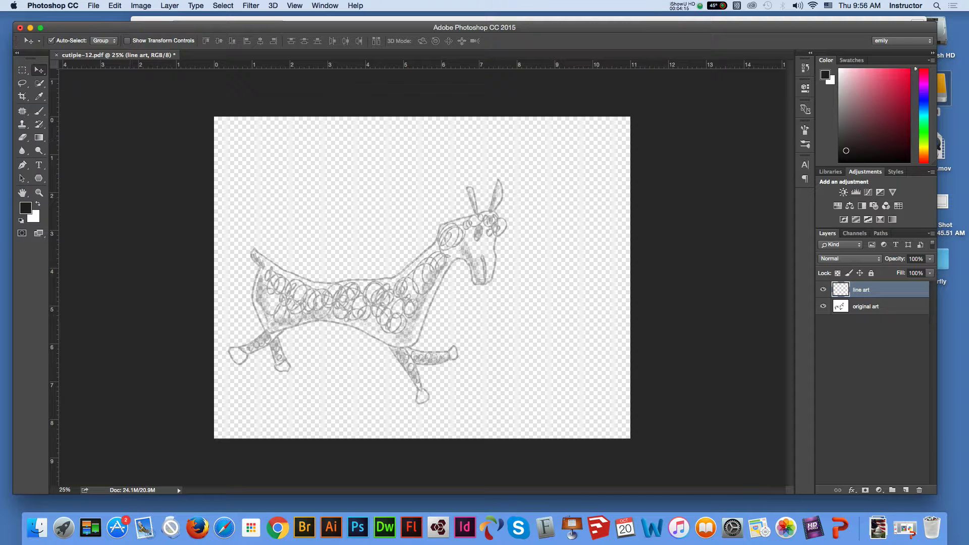
key("b")
left_click(39, 111)
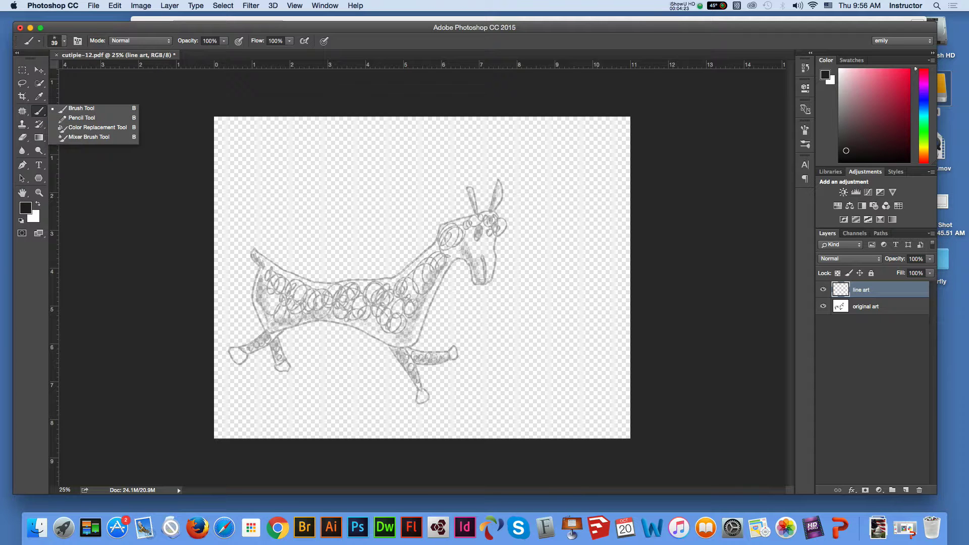
key("Escape")
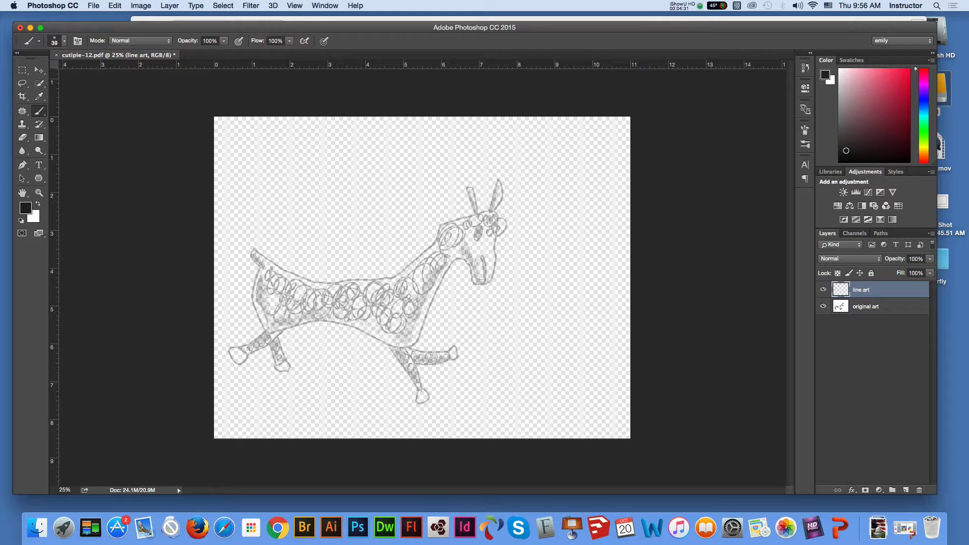
Choose an angled flat bristle brush preset with a size of 35 px.
left_click(64, 41)
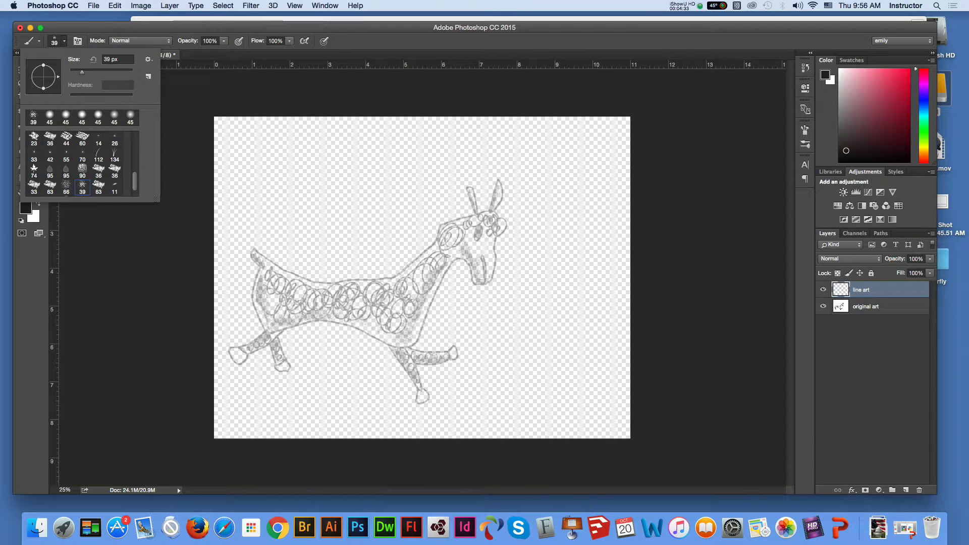
key("Down")
scroll(81, 162, "down", 1)
scroll(81, 161, "up", 10)
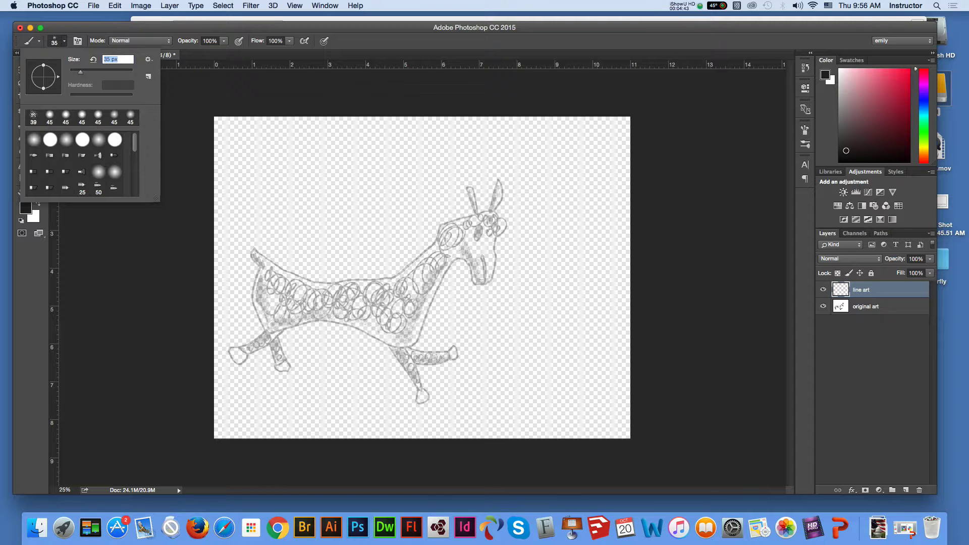
left_click(66, 139)
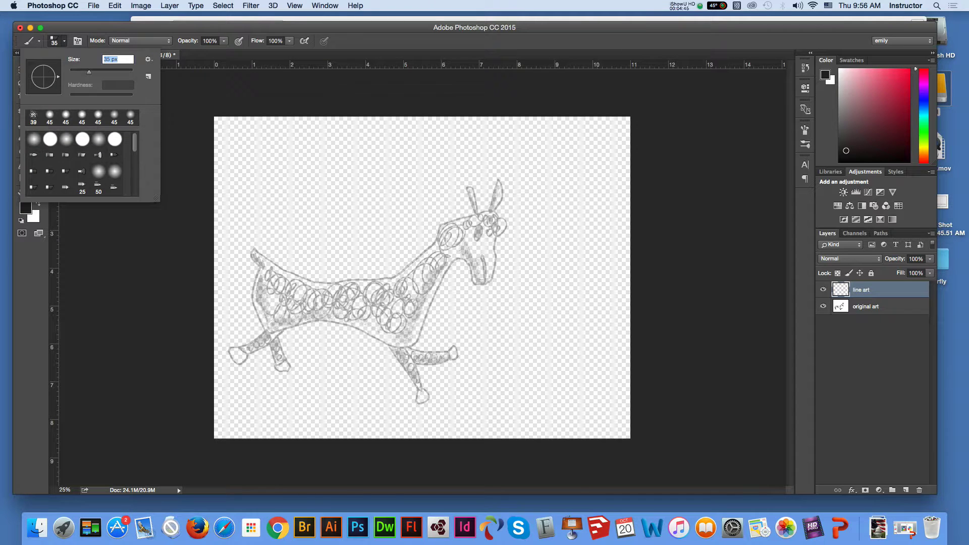
scroll(81, 162, "down", 5)
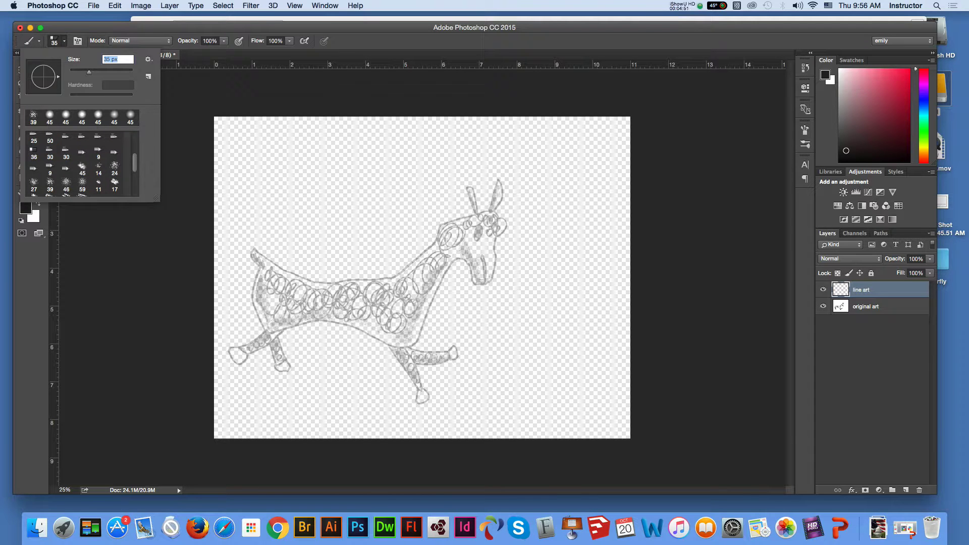
key("Return")
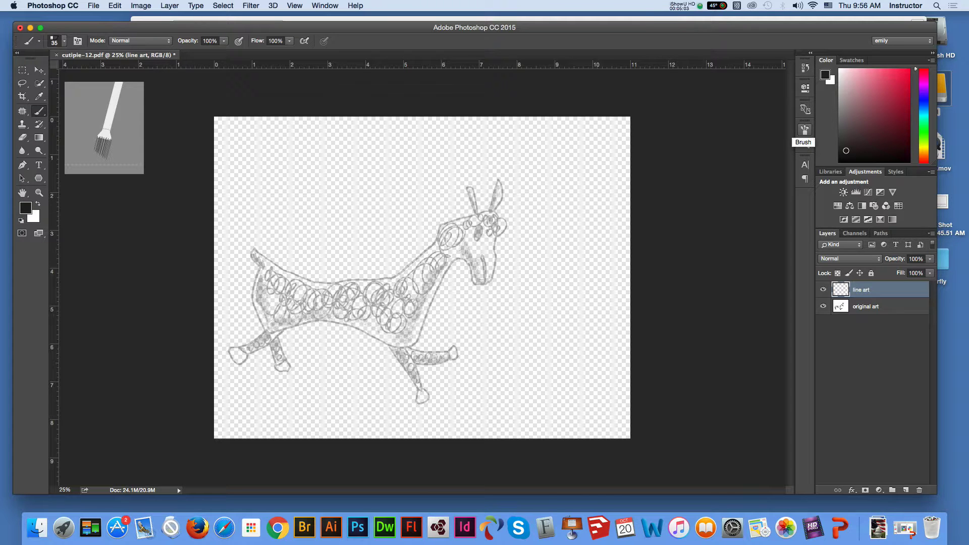
Try Shape Dynamics on the bristle brush and turn it off again.
left_click(806, 130)
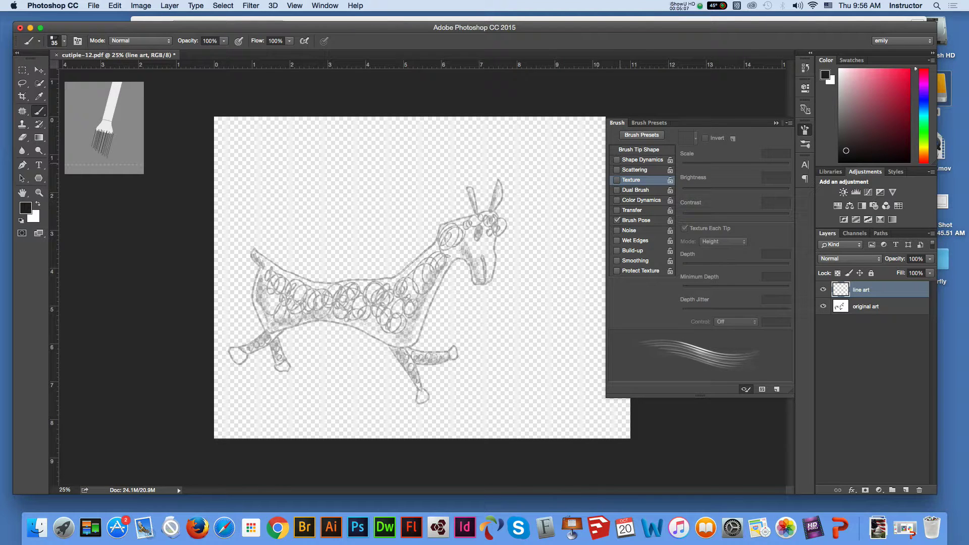
left_click(636, 159)
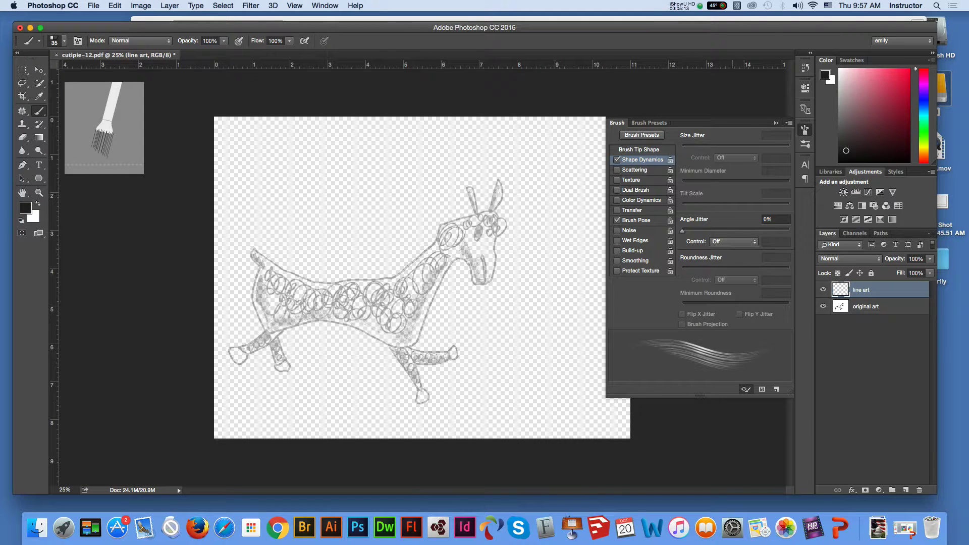
left_click_drag(682, 230, 683, 230)
left_click(617, 170)
left_click(617, 159)
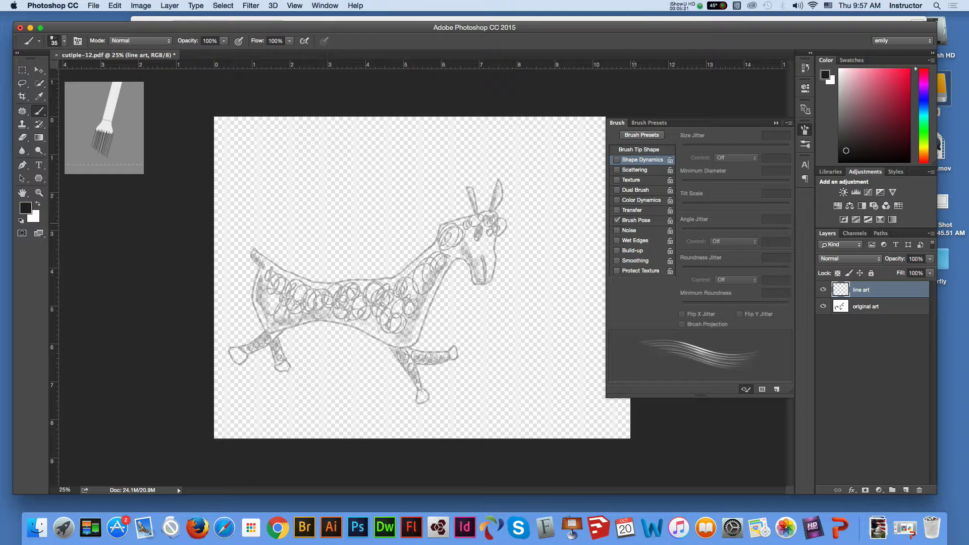
Slightly adjust the Tilt X value in the bristle brush's Brush Pose settings.
left_click(643, 220)
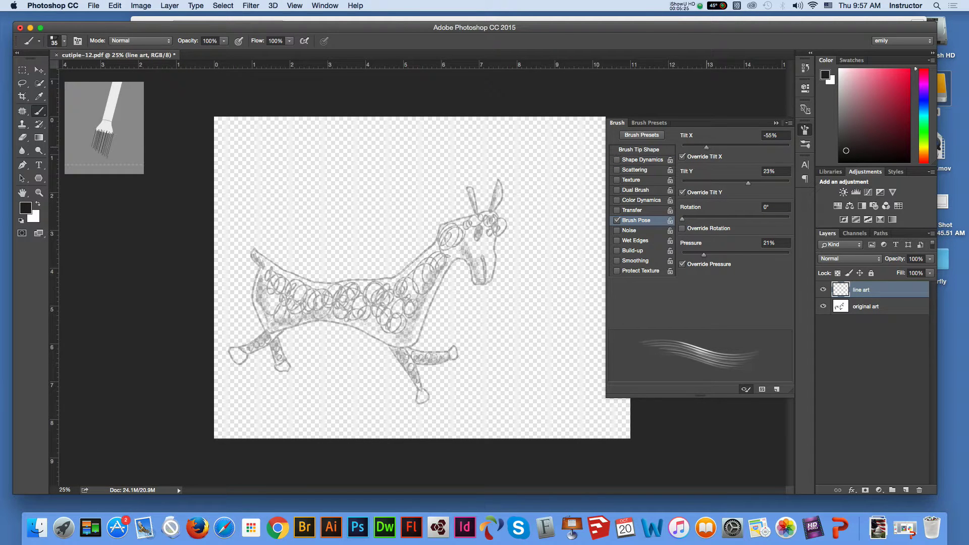
left_click_drag(706, 147, 704, 147)
left_click(777, 123)
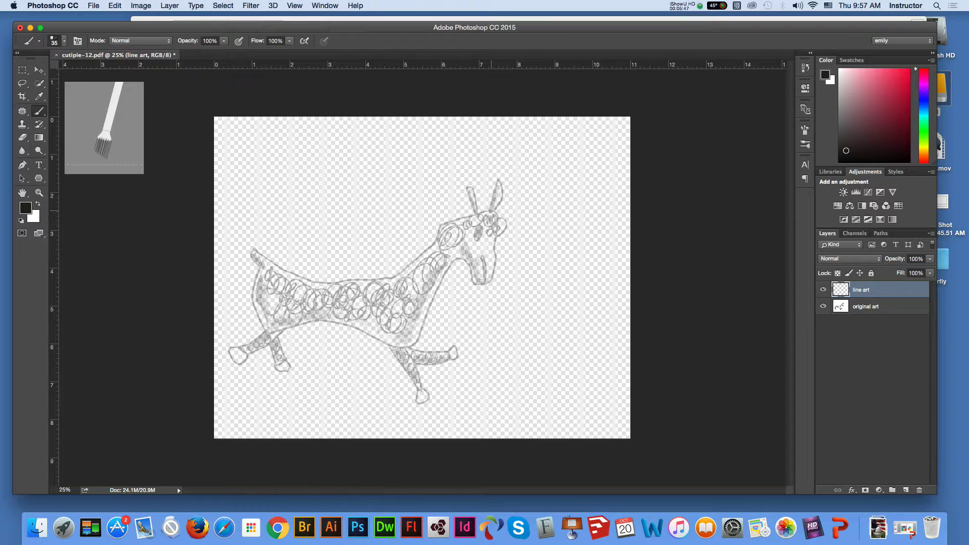
Set the bristle brush size to 18 px.
key("bracketleft")
key("bracketright")
key("bracketright")
key("bracketright")
key("bracketright")
key("bracketright")
key("bracketleft")
key("bracketleft")
key("bracketleft")
left_click(64, 41)
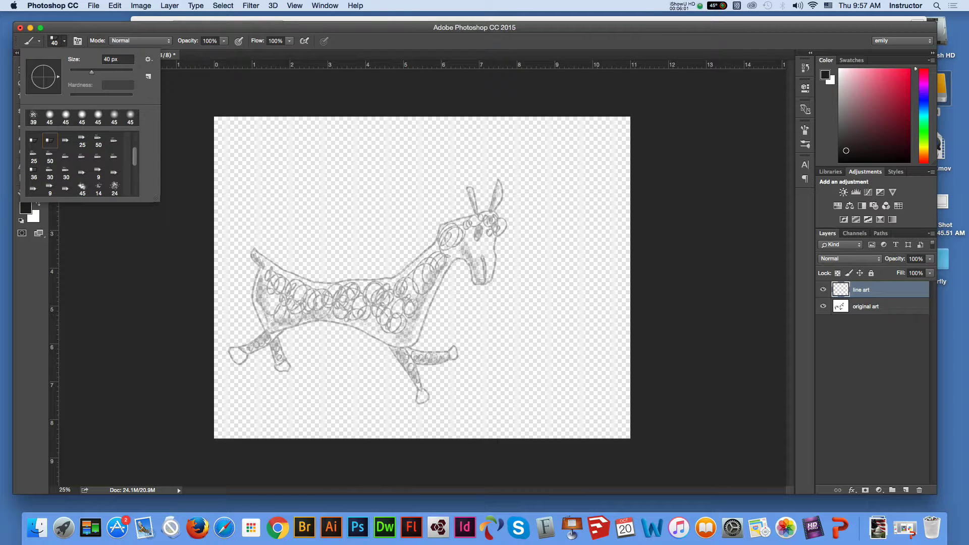
left_click_drag(91, 72, 86, 71)
key("Return")
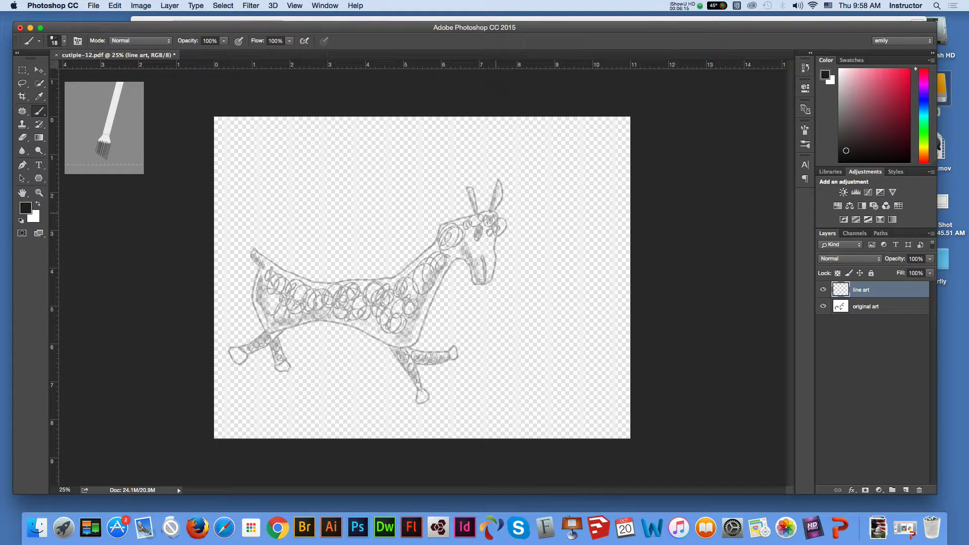
Try a brush stroke along the top of the giraffe's head and undo it.
left_click(494, 211)
mouse_move(482, 211)
left_mouse_down()
mouse_move(455, 219)
mouse_move(438, 240)
left_mouse_up()
key("super+z")
Choose the upright, pointed bristle brush preset and enlarge the brush to 26 px.
key("F5")
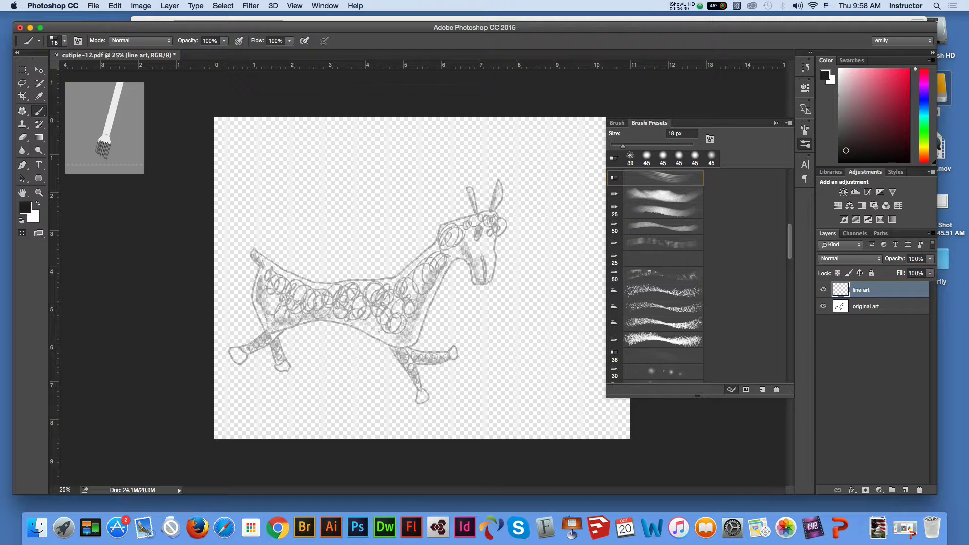
scroll(656, 275, "up", 10)
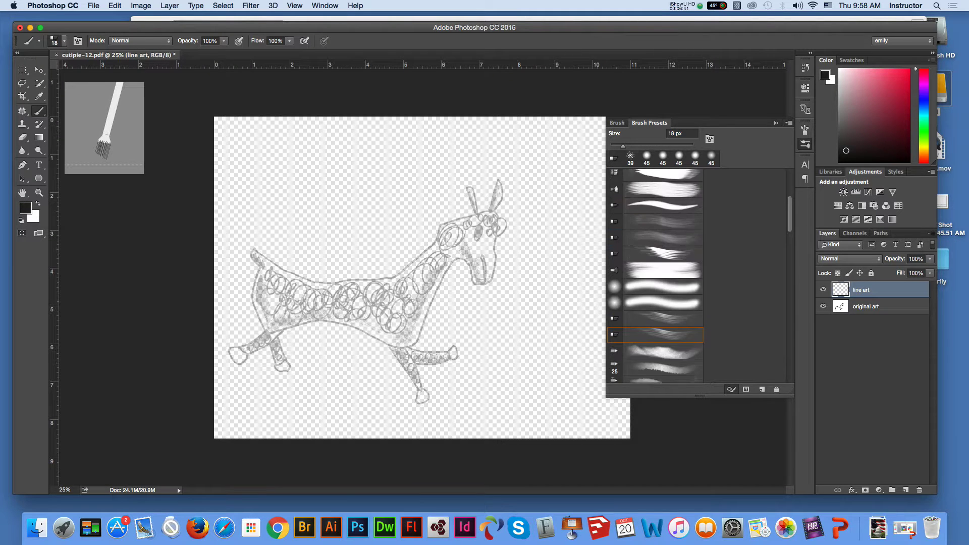
scroll(657, 275, "up", 1)
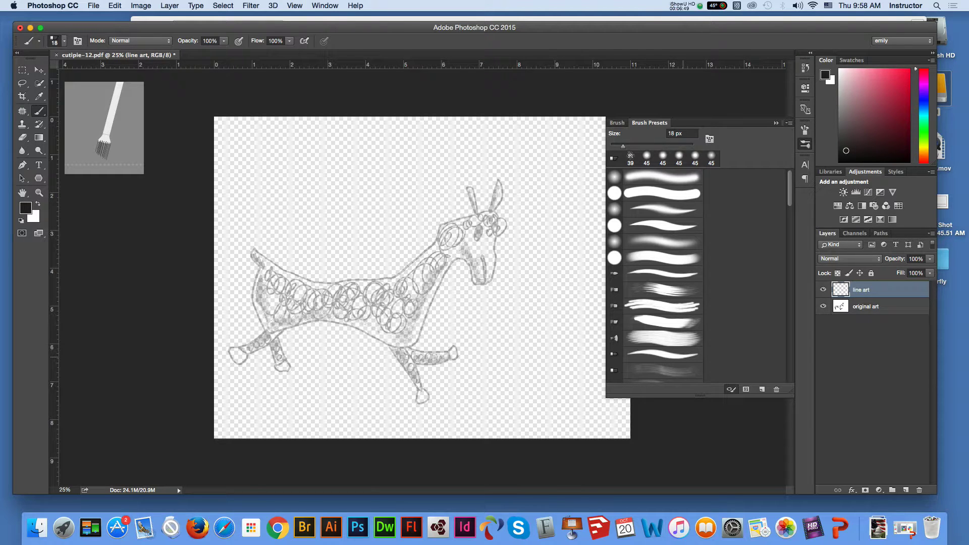
left_click(663, 354)
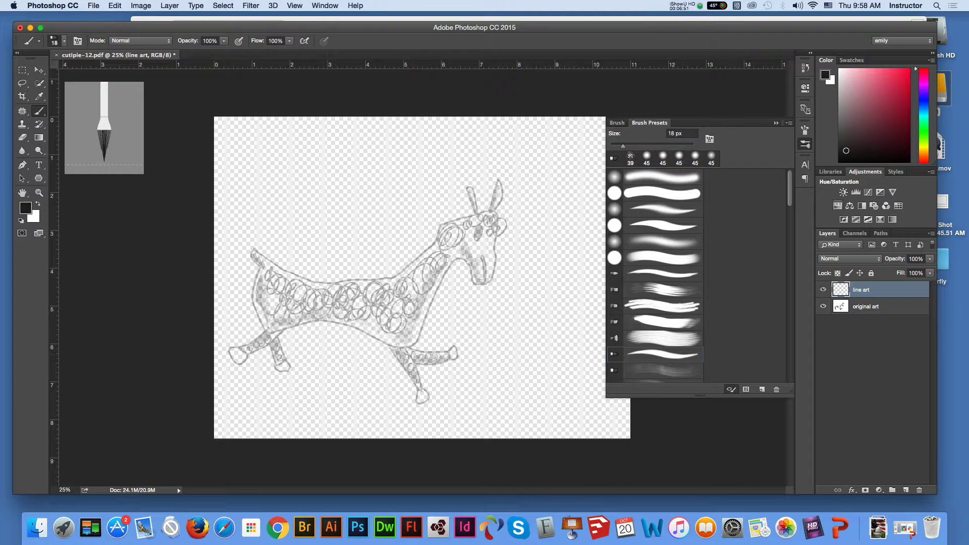
scroll(657, 276, "down", 5)
scroll(657, 275, "up", 5)
key("bracketright")
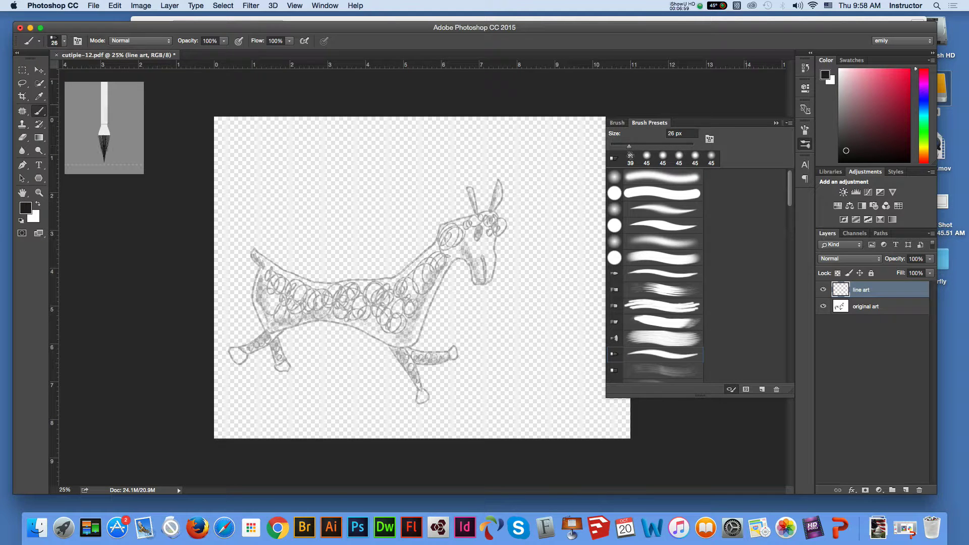
Switch back to the angled flat bristle brush preset at 26 px and outline the giraffe's left horn.
key("F5")
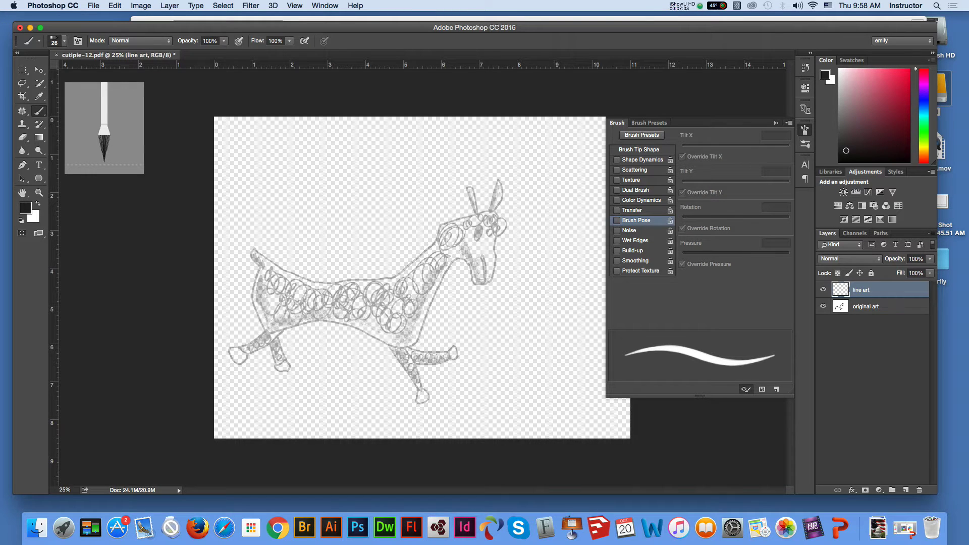
left_click(65, 41)
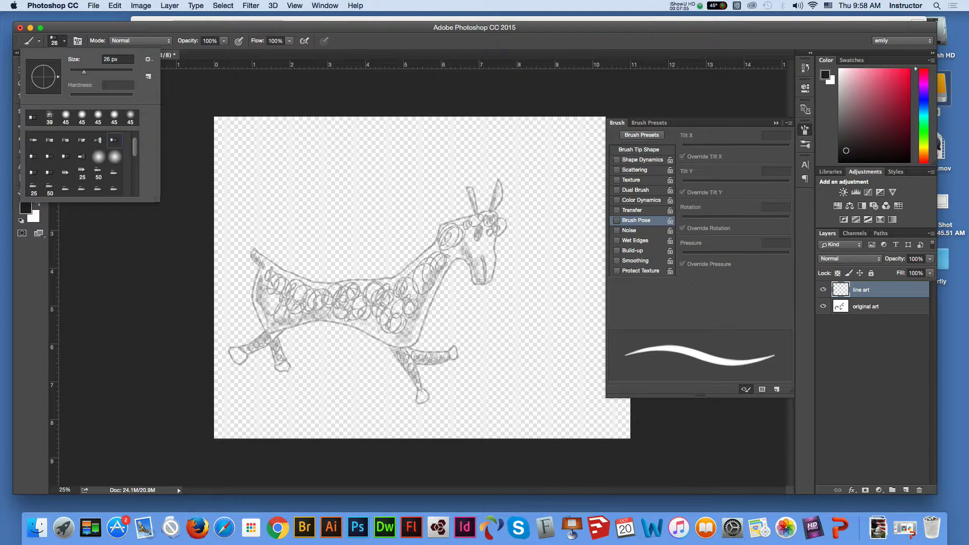
scroll(81, 163, "up", 1)
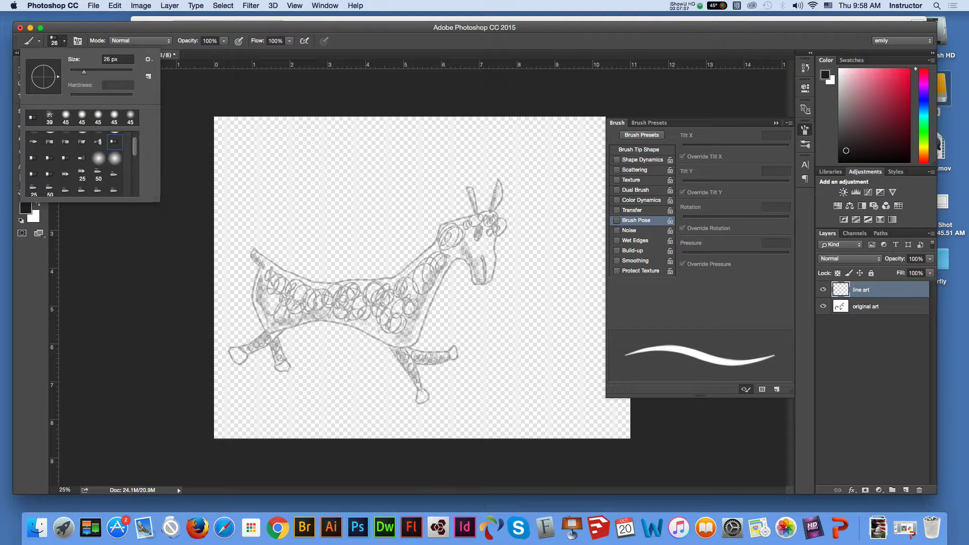
left_click(49, 174)
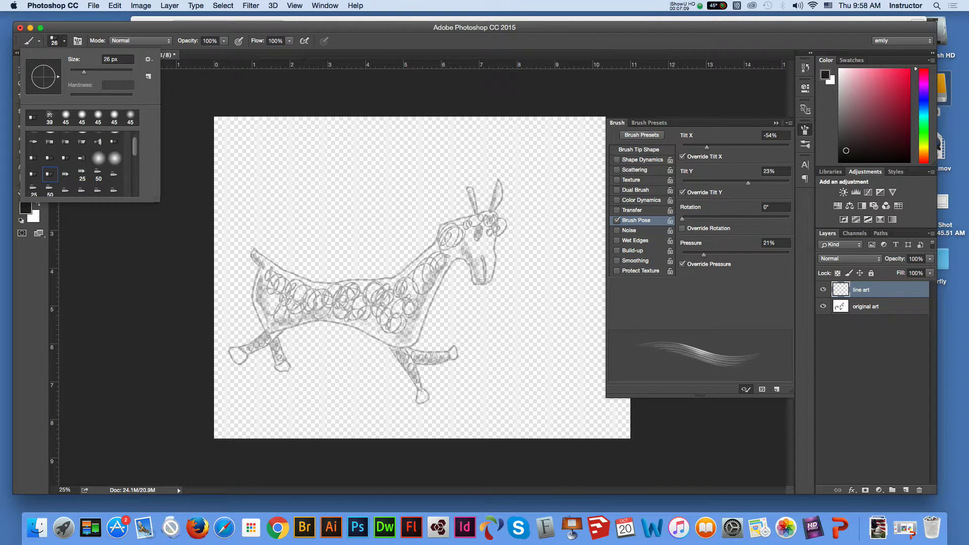
scroll(81, 162, "down", 5)
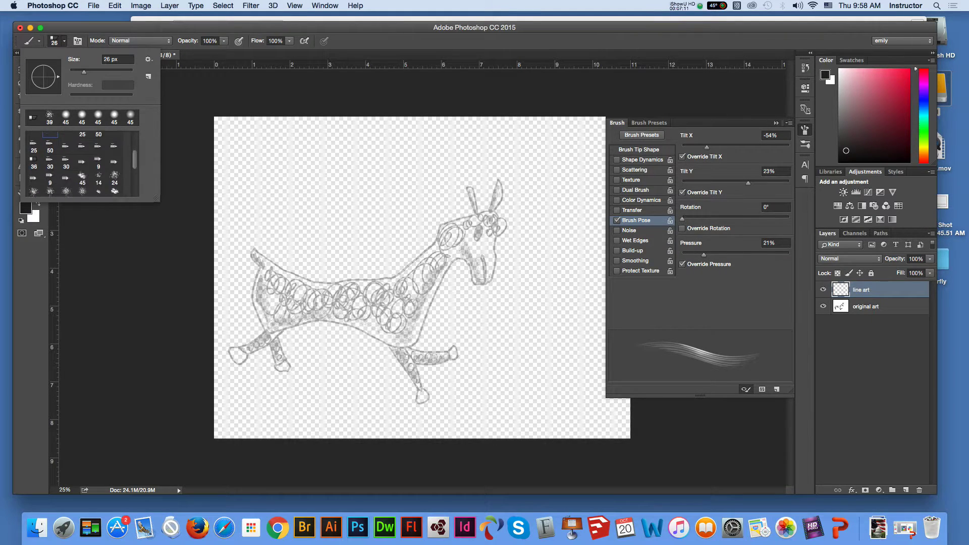
scroll(81, 162, "up", 6)
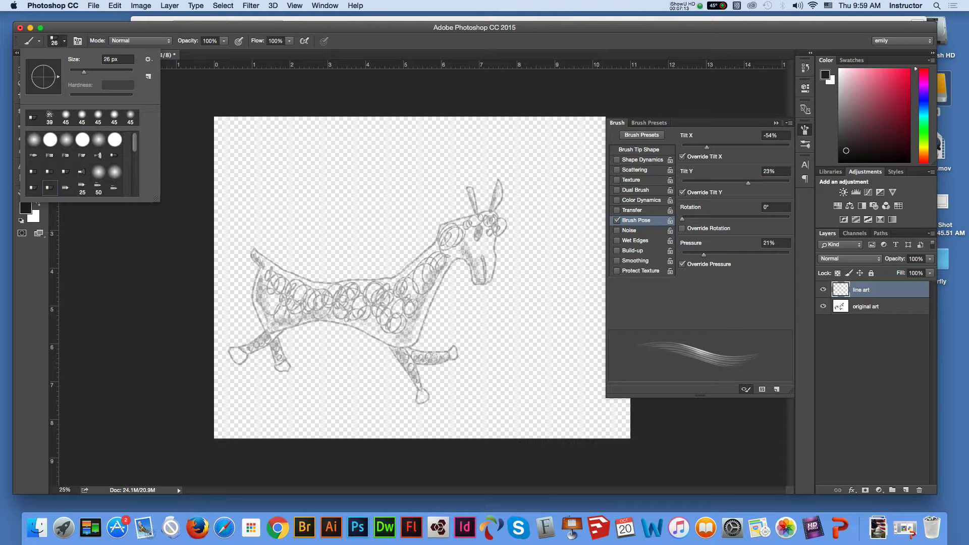
left_click(776, 122)
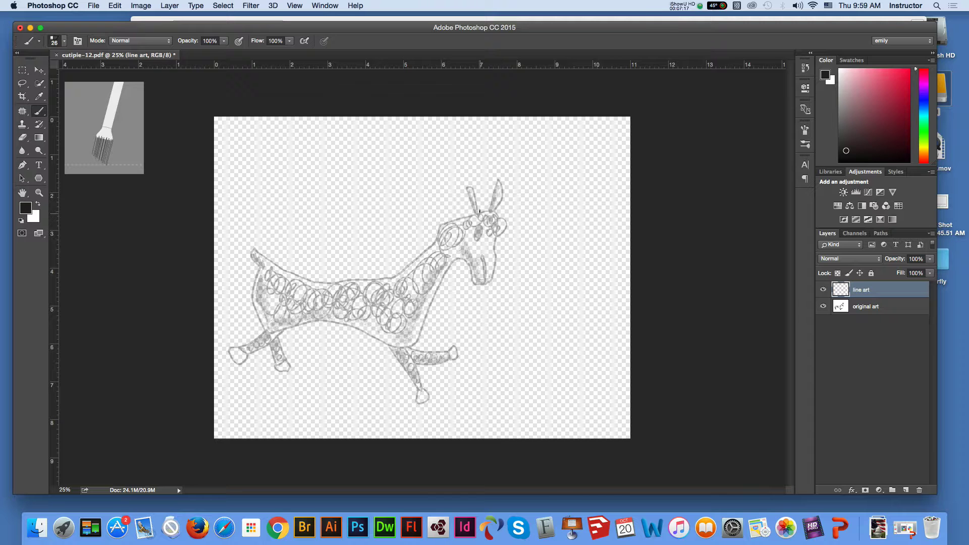
mouse_move(480, 212)
left_mouse_down()
mouse_move(476, 185)
mouse_move(464, 183)
mouse_move(475, 211)
left_mouse_up()
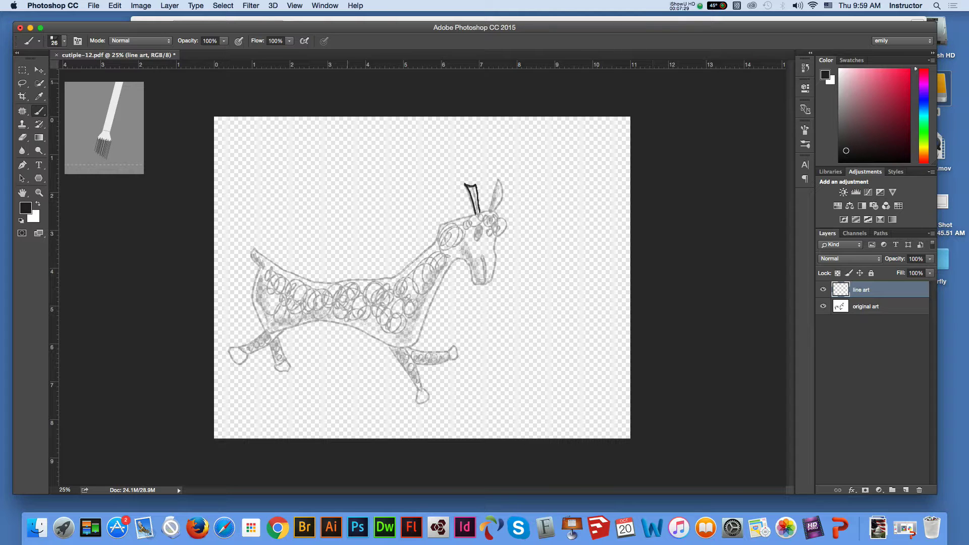
Set the brush size to 41 px for thicker outlines.
left_click(64, 41)
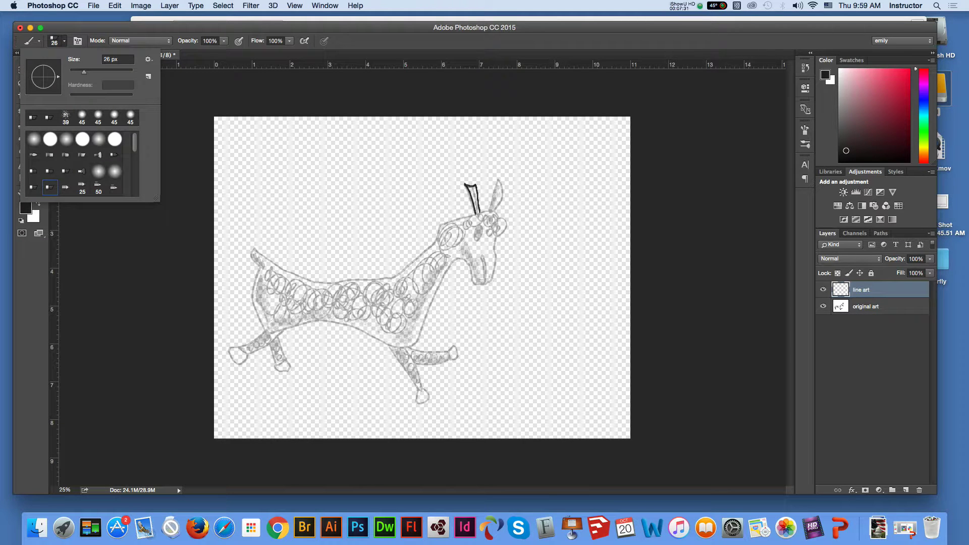
left_click(118, 60)
key("Up")
key("shift+Up")
key("Up")
key("Return")
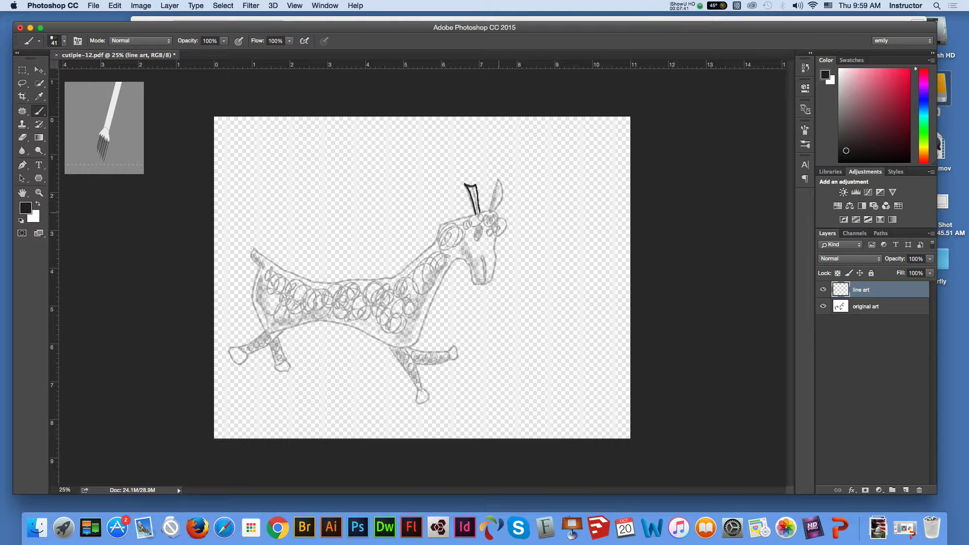
Trace the giraffe's right horn and the upper outline from the head along the neck and back to the tail.
mouse_move(497, 207)
left_mouse_down()
mouse_move(499, 177)
mouse_move(492, 210)
left_mouse_up()
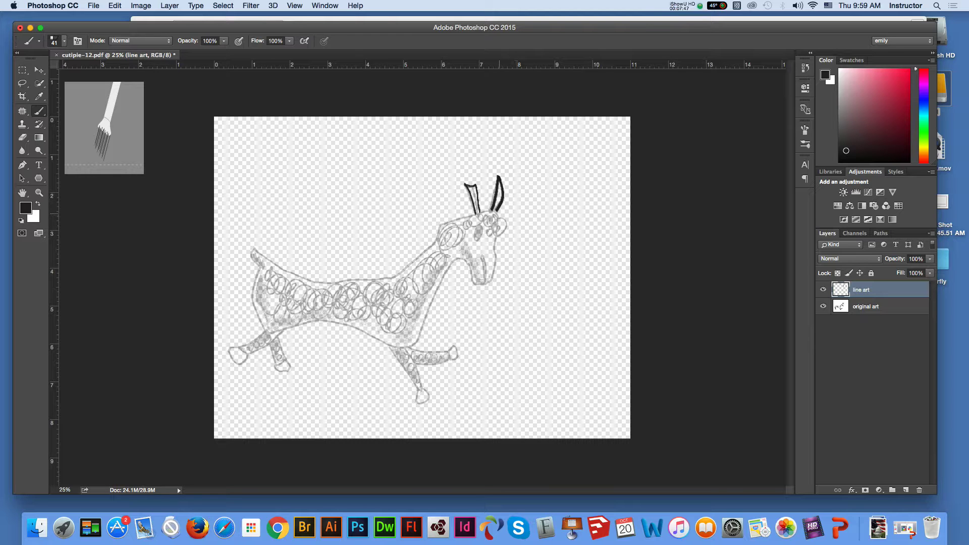
mouse_move(497, 211)
left_mouse_down()
mouse_move(446, 222)
mouse_move(416, 262)
mouse_move(381, 278)
mouse_move(298, 278)
mouse_move(253, 247)
mouse_move(255, 262)
left_mouse_up()
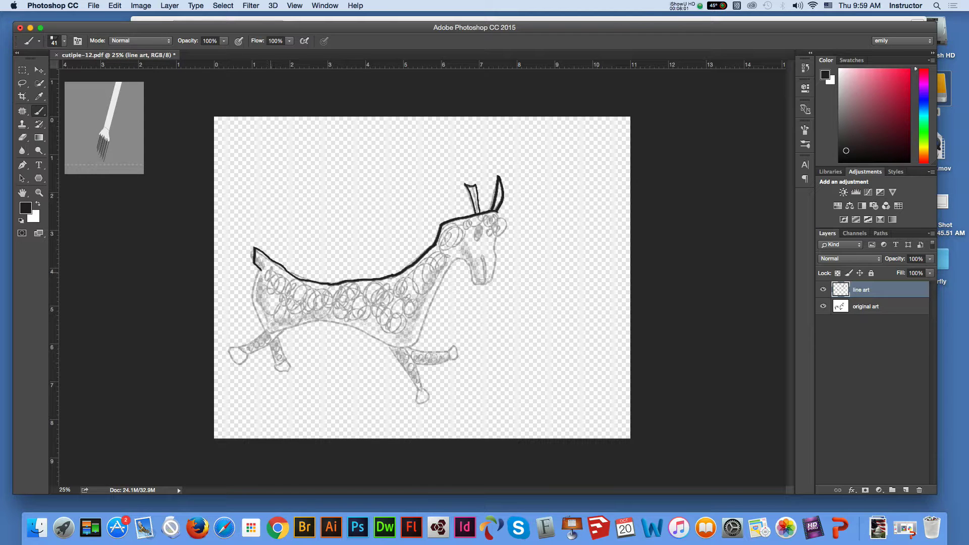
Trace the giraffe's rump, belly, chest, underside of the neck, mouth and front of the face on the line art layer.
mouse_move(259, 270)
left_mouse_down()
mouse_move(255, 321)
mouse_move(266, 333)
mouse_move(329, 321)
mouse_move(404, 344)
mouse_move(395, 342)
mouse_move(417, 334)
mouse_move(451, 259)
mouse_move(478, 284)
mouse_move(482, 261)
left_mouse_up()
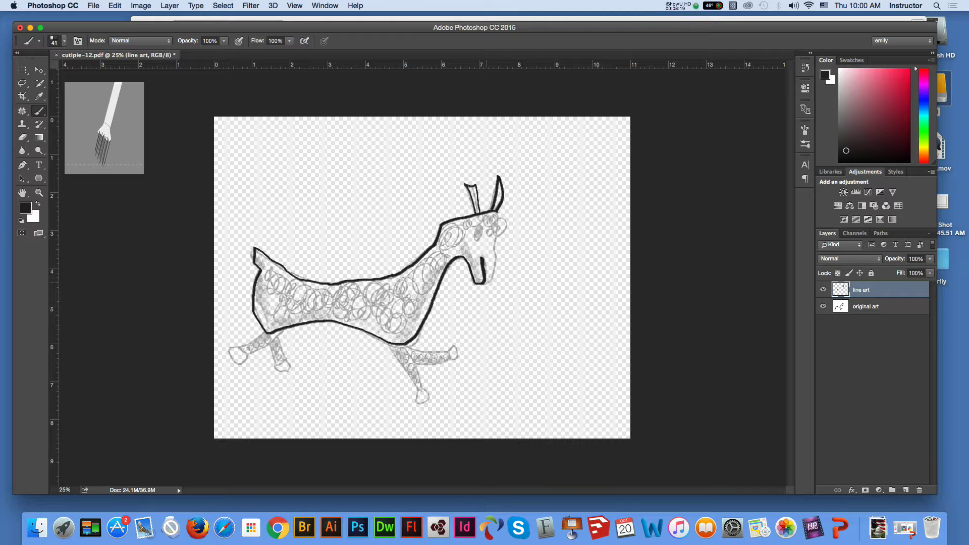
left_click_drag(490, 274, 499, 216)
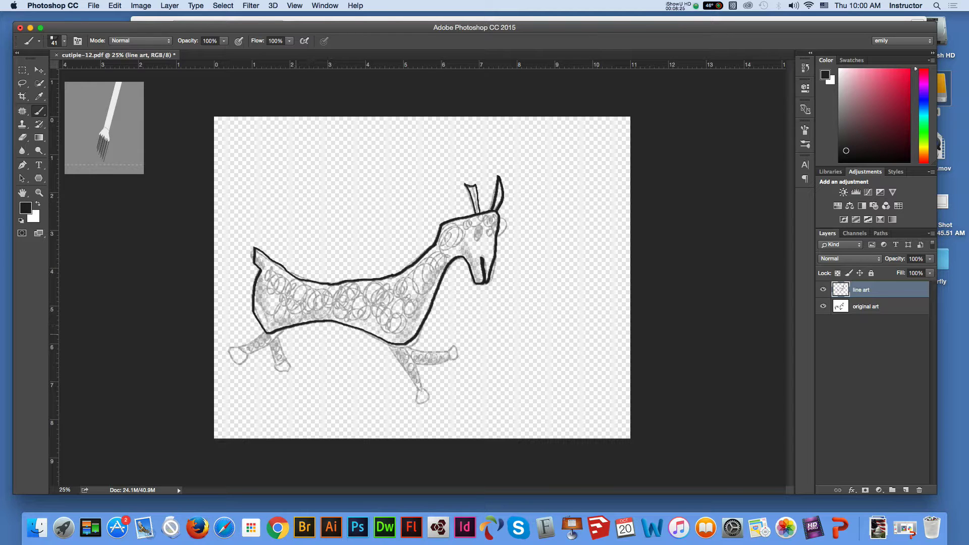
Outline the giraffe's rear and front legs with their hooves, and fill in the eye.
mouse_move(285, 330)
left_mouse_down()
mouse_move(240, 363)
mouse_move(228, 354)
mouse_move(265, 335)
left_mouse_up()
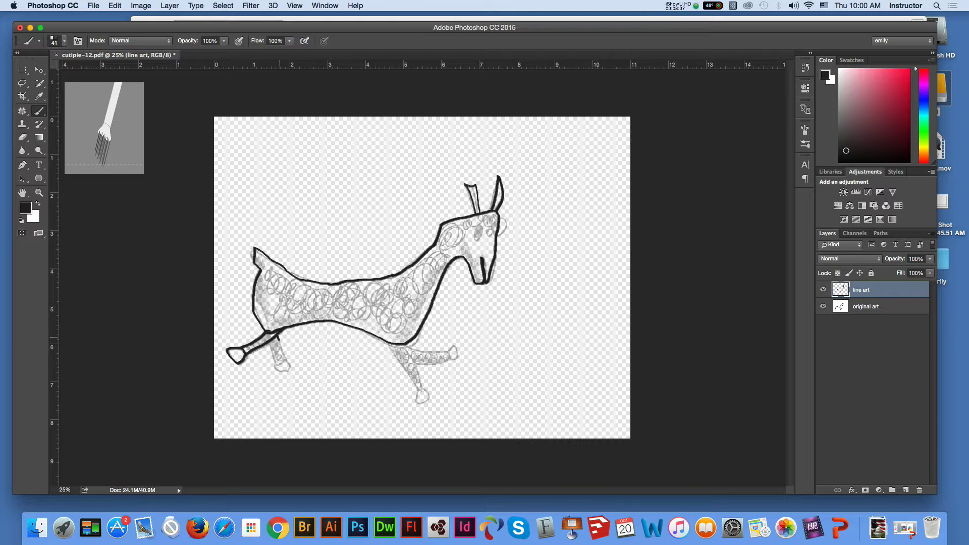
mouse_move(277, 339)
left_mouse_down()
mouse_move(289, 369)
mouse_move(277, 367)
mouse_move(269, 341)
left_mouse_up()
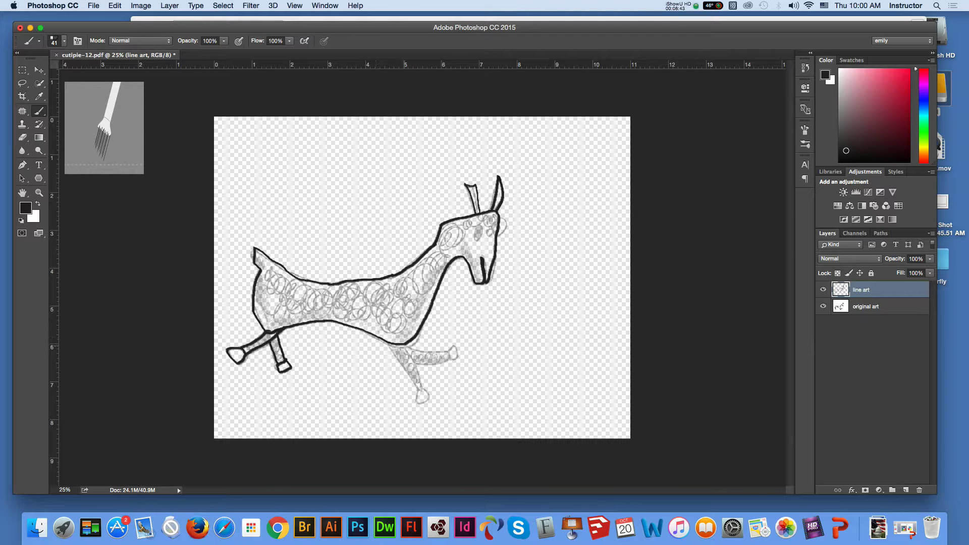
mouse_move(404, 345)
left_mouse_down()
mouse_move(424, 386)
mouse_move(417, 400)
mouse_move(387, 345)
mouse_move(447, 352)
mouse_move(450, 362)
mouse_move(418, 366)
left_mouse_up()
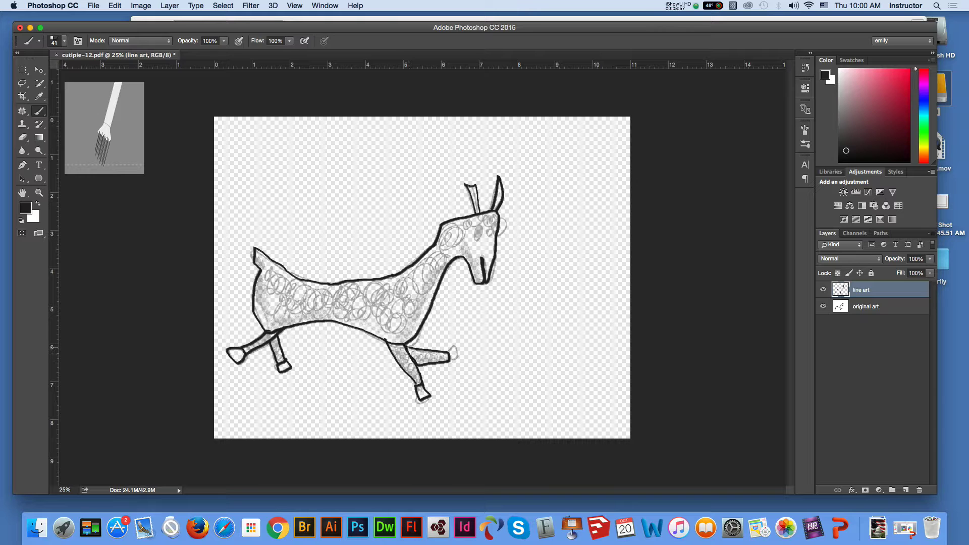
left_click_drag(448, 354, 457, 355)
left_click_drag(480, 227, 477, 241)
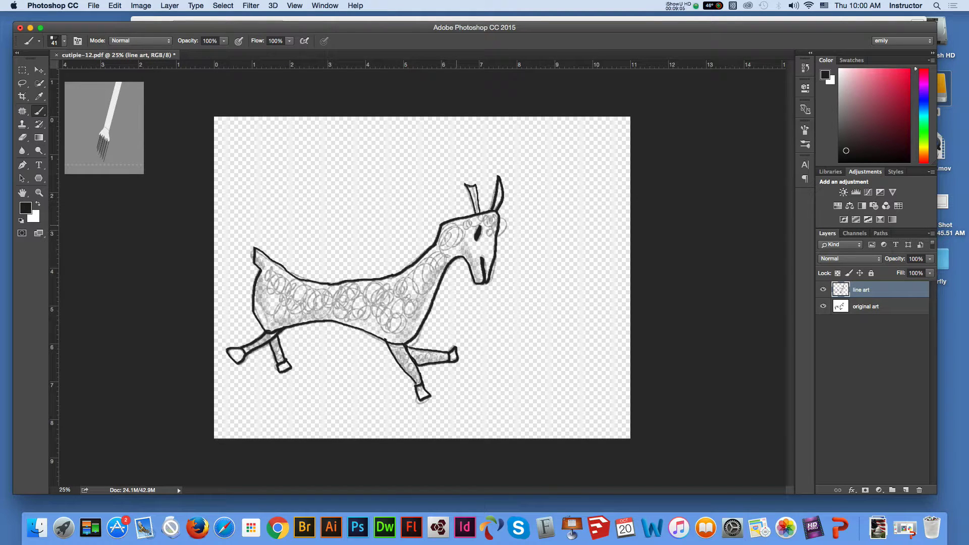
Try tracing the hair curls on the giraffe's head and upper neck on the line art layer.
mouse_move(457, 226)
left_mouse_down()
mouse_move(456, 248)
mouse_move(442, 251)
mouse_move(445, 232)
mouse_move(437, 259)
left_mouse_up()
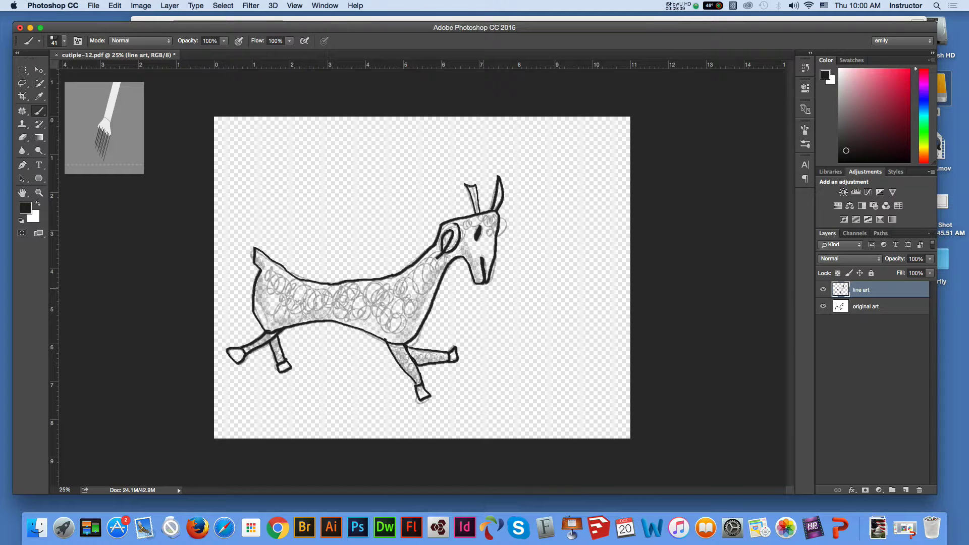
key("super+z")
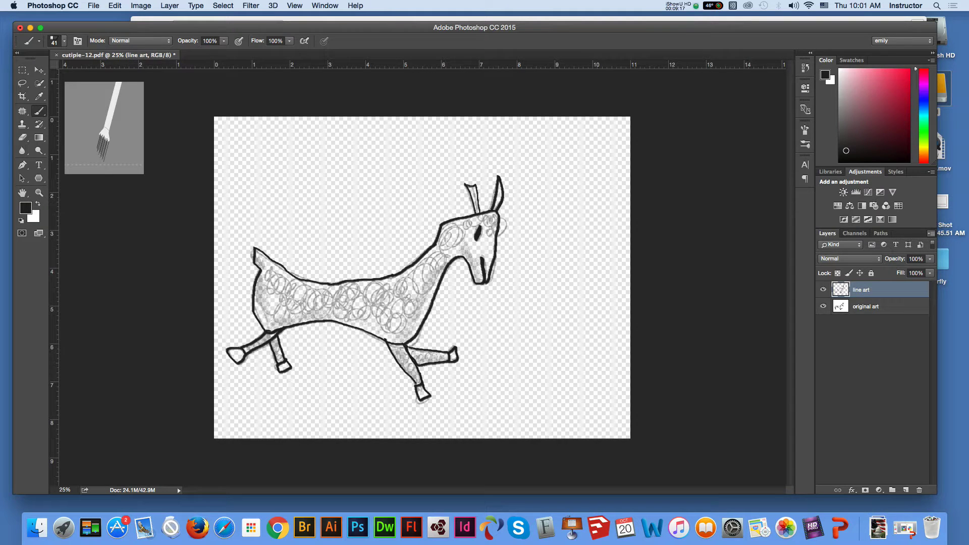
Add a new layer named hair above the line art layer.
left_click(931, 233)
left_click(840, 176)
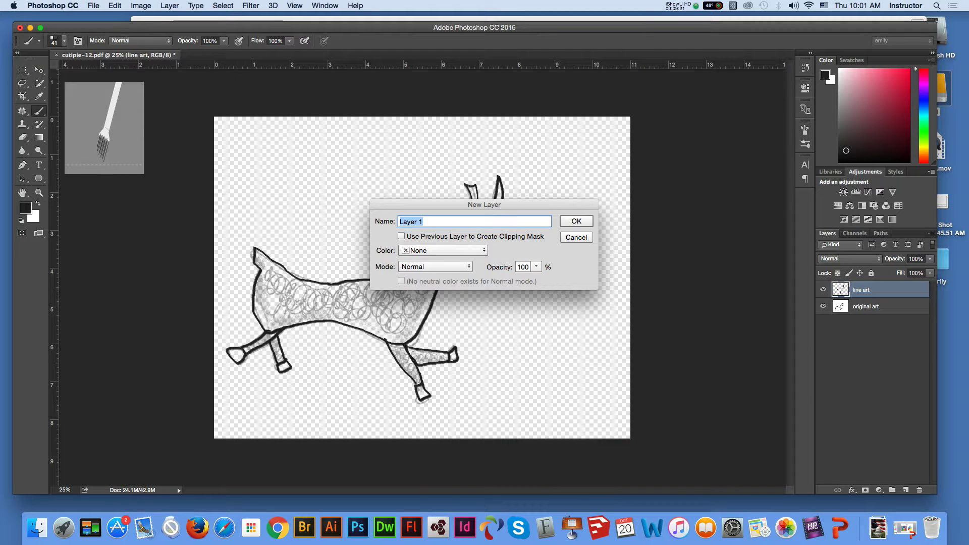
type("hair")
key("Return")
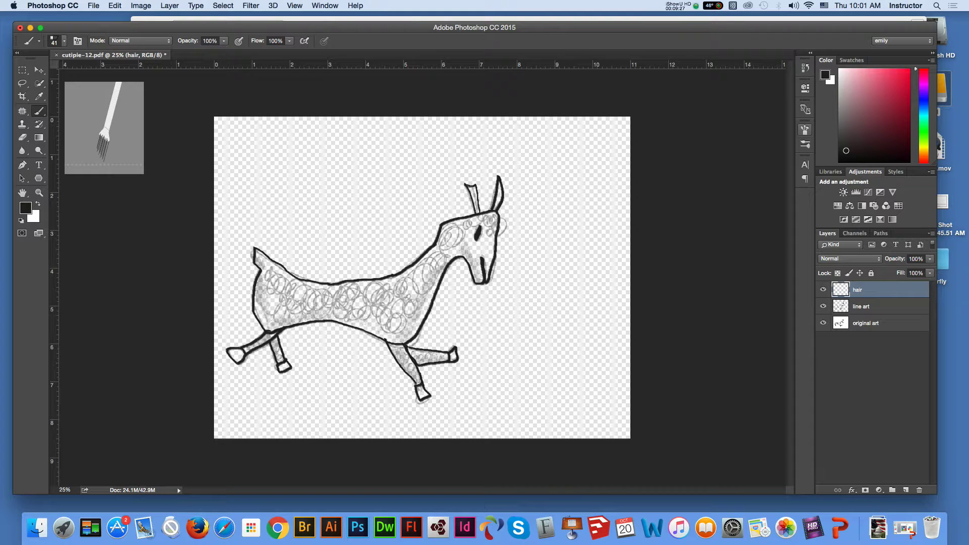
Choose the textured 36 px dry brush preset and scribble curls over the giraffe's shoulder and chest.
left_click(805, 144)
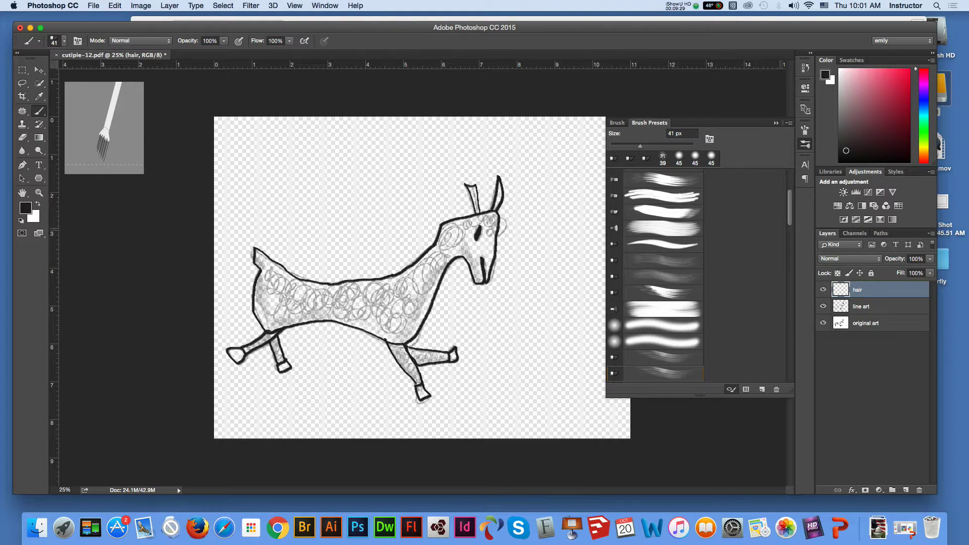
left_click(762, 389)
key("Return")
left_click(662, 158)
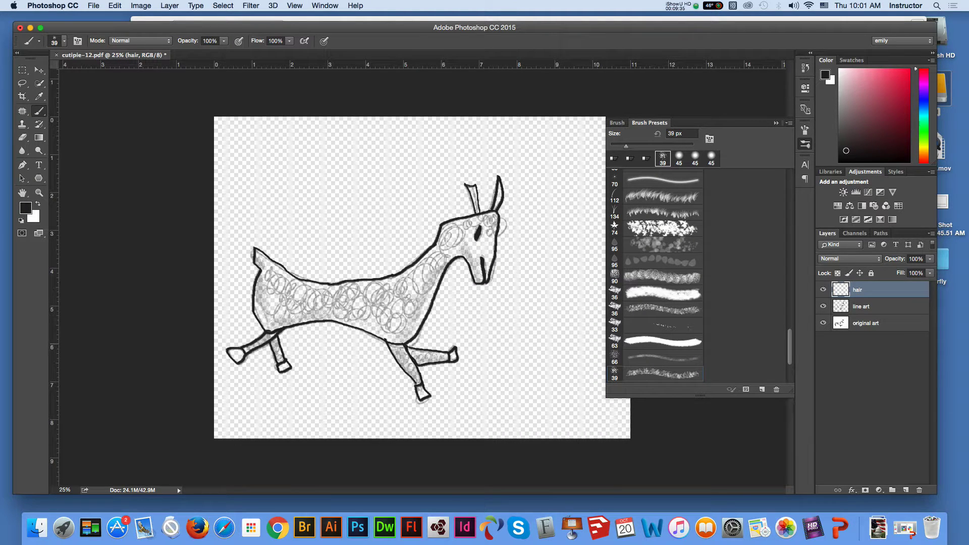
scroll(656, 276, "down", 3)
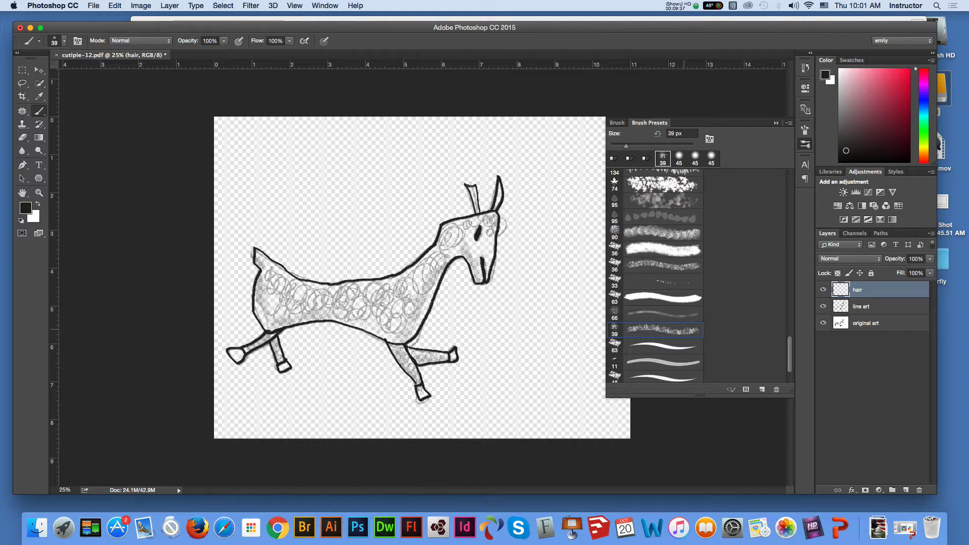
left_click(662, 313)
left_click(662, 265)
mouse_move(424, 266)
left_mouse_down()
mouse_move(413, 279)
mouse_move(418, 294)
mouse_move(430, 279)
mouse_move(412, 269)
mouse_move(399, 301)
mouse_move(410, 290)
mouse_move(399, 308)
mouse_move(418, 300)
mouse_move(406, 318)
mouse_move(414, 309)
mouse_move(394, 320)
mouse_move(403, 313)
mouse_move(376, 309)
mouse_move(387, 295)
mouse_move(368, 299)
mouse_move(371, 286)
mouse_move(361, 308)
mouse_move(353, 298)
mouse_move(353, 316)
left_mouse_up()
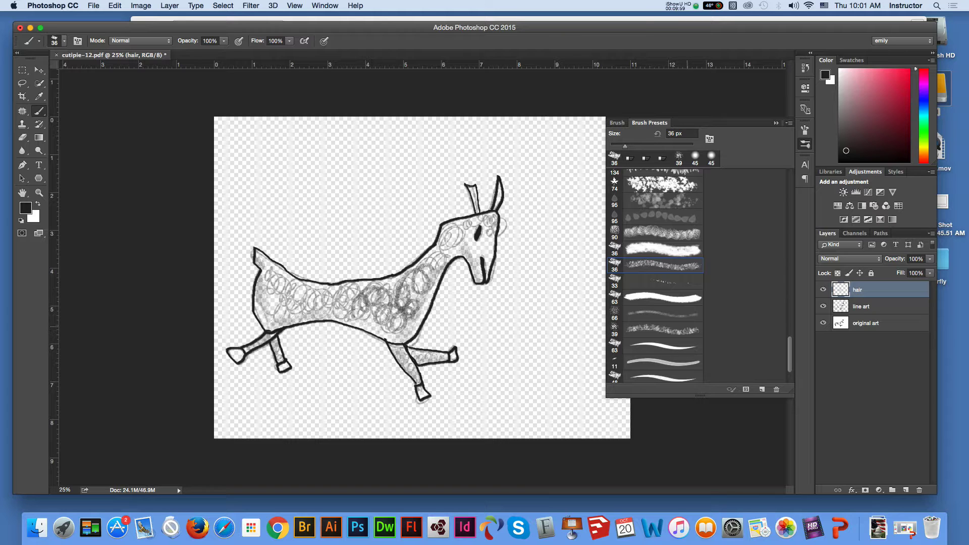
Switch to the Dry Brush Tip Light Flow preset at 66 px.
key("bracketright")
key("bracketright")
key("bracketright")
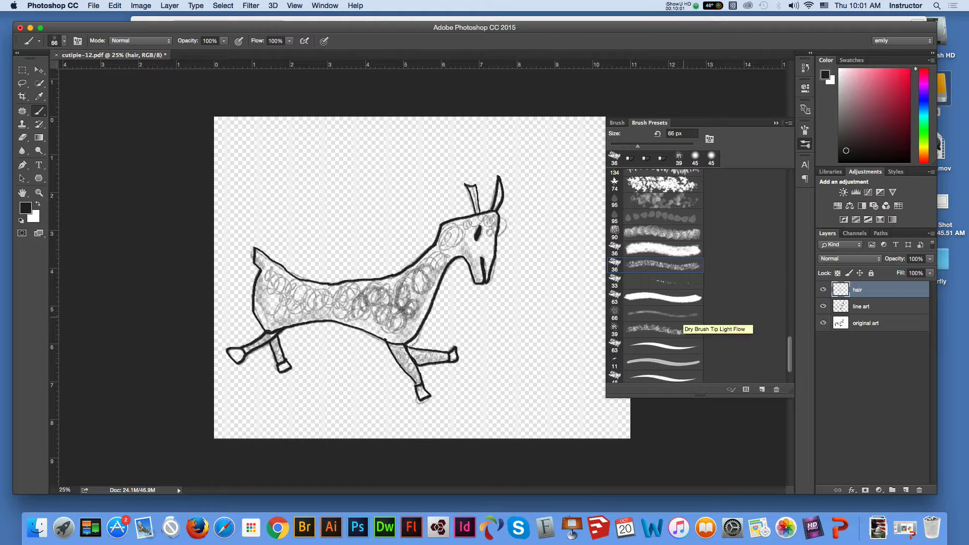
key("bracketleft")
key("bracketleft")
key("bracketleft")
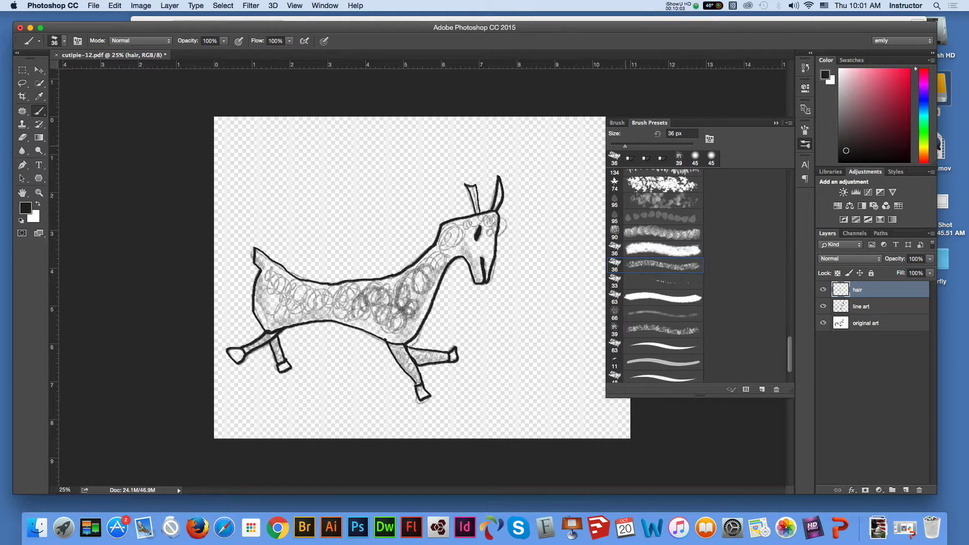
key("bracketright")
key("bracketright")
key("bracketright")
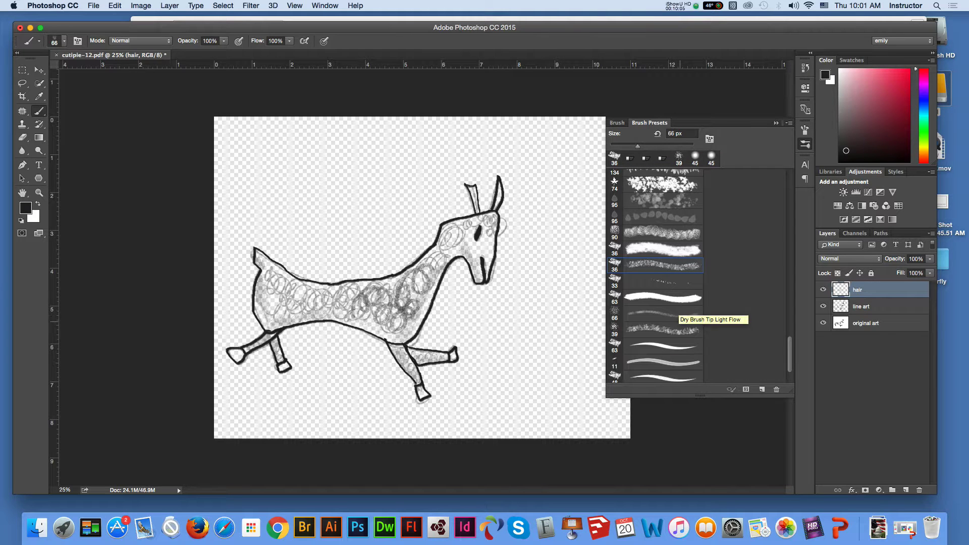
left_click(672, 314)
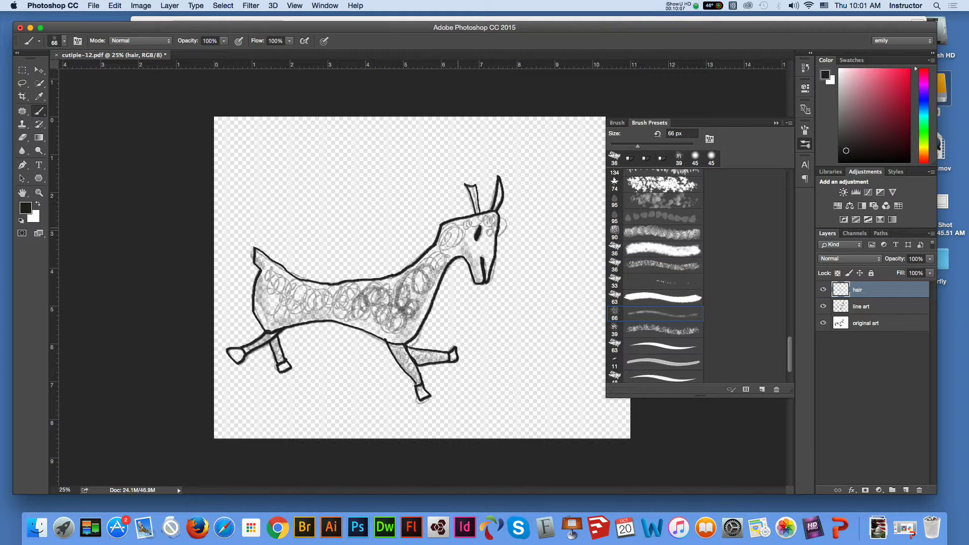
Draw dark looping curls on the giraffe's neck and along the body from the rump to the shoulder.
mouse_move(445, 253)
left_mouse_down()
mouse_move(456, 250)
mouse_move(462, 227)
mouse_move(448, 237)
mouse_move(454, 234)
left_mouse_up()
left_click_drag(447, 244, 427, 267)
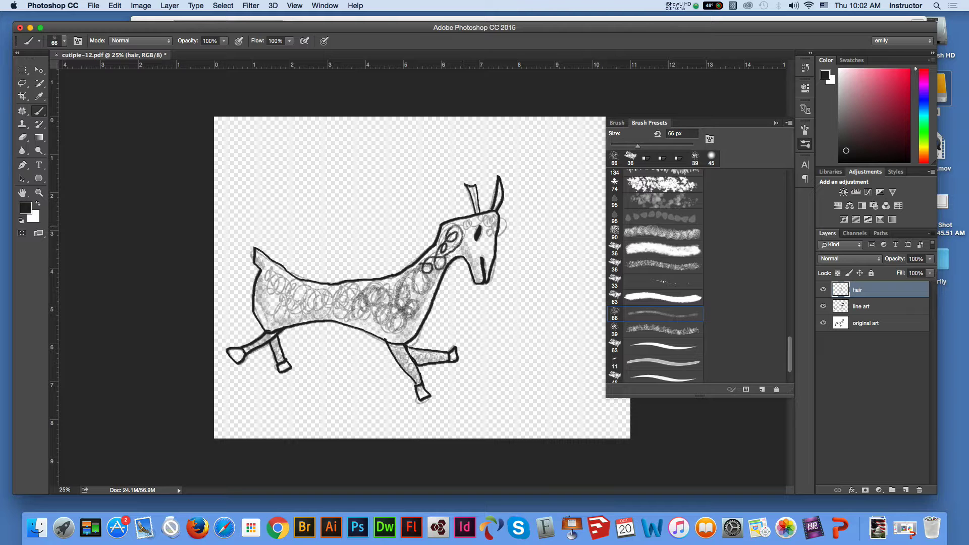
mouse_move(389, 288)
left_mouse_down()
mouse_move(378, 304)
mouse_move(379, 293)
mouse_move(356, 306)
mouse_move(373, 303)
mouse_move(318, 303)
mouse_move(322, 295)
mouse_move(306, 312)
mouse_move(283, 313)
mouse_move(268, 303)
mouse_move(277, 295)
mouse_move(270, 302)
mouse_move(271, 269)
mouse_move(262, 287)
left_mouse_up()
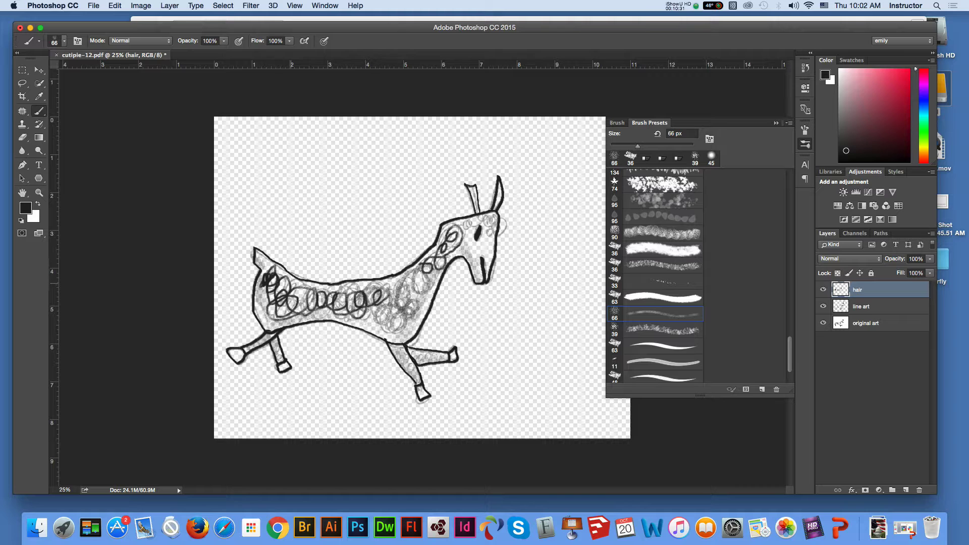
mouse_move(366, 309)
left_mouse_down()
mouse_move(389, 310)
mouse_move(393, 326)
left_mouse_up()
Return to the textured 36 px brush preset and shade the giraffe's body around the curls and the forehead.
left_click(663, 264)
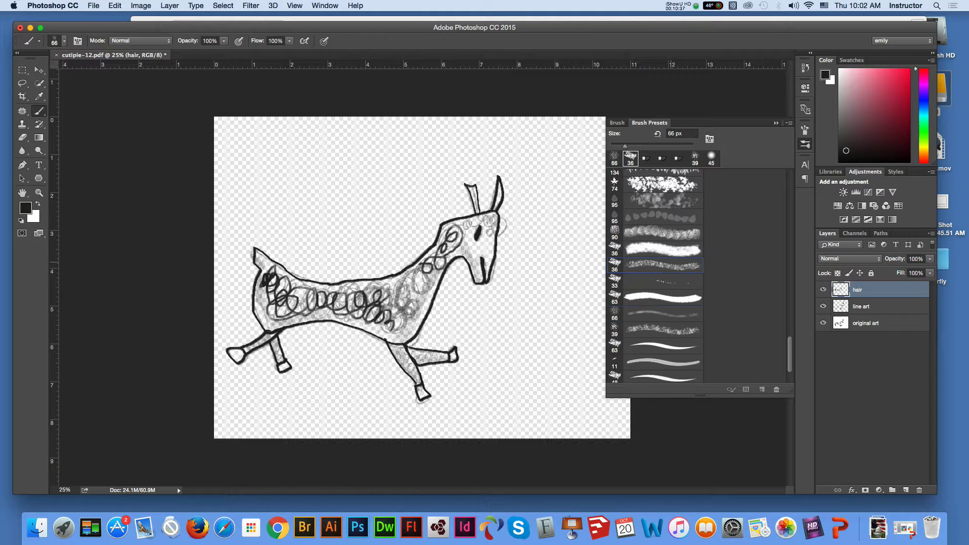
mouse_move(368, 295)
left_mouse_down()
mouse_move(354, 313)
mouse_move(330, 292)
mouse_move(309, 311)
mouse_move(293, 290)
mouse_move(275, 310)
mouse_move(283, 284)
mouse_move(272, 298)
mouse_move(267, 270)
mouse_move(261, 298)
mouse_move(275, 321)
left_mouse_up()
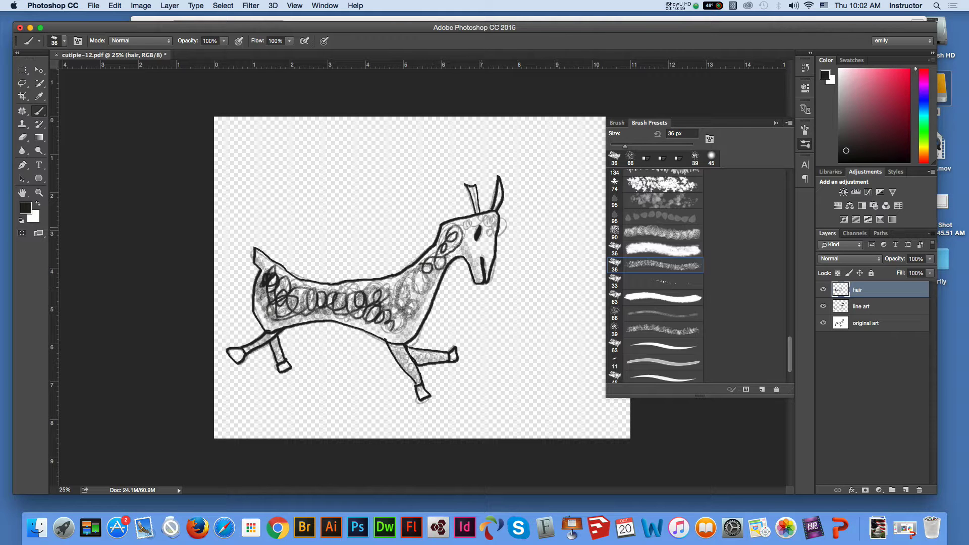
mouse_move(463, 223)
left_mouse_down()
mouse_move(464, 231)
mouse_move(479, 220)
mouse_move(493, 231)
mouse_move(502, 224)
left_mouse_up()
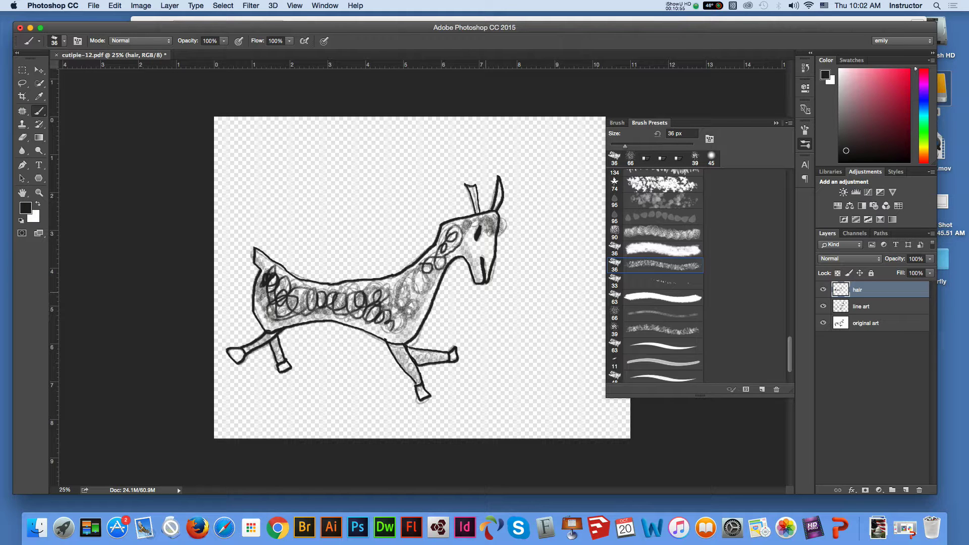
Shade the giraffe's front legs, rear legs and muzzle with the 36 px textured brush.
mouse_move(399, 350)
left_mouse_down()
mouse_move(416, 379)
mouse_move(419, 356)
mouse_move(447, 357)
left_mouse_up()
mouse_move(275, 338)
left_mouse_down()
mouse_move(279, 358)
mouse_move(255, 346)
left_mouse_up()
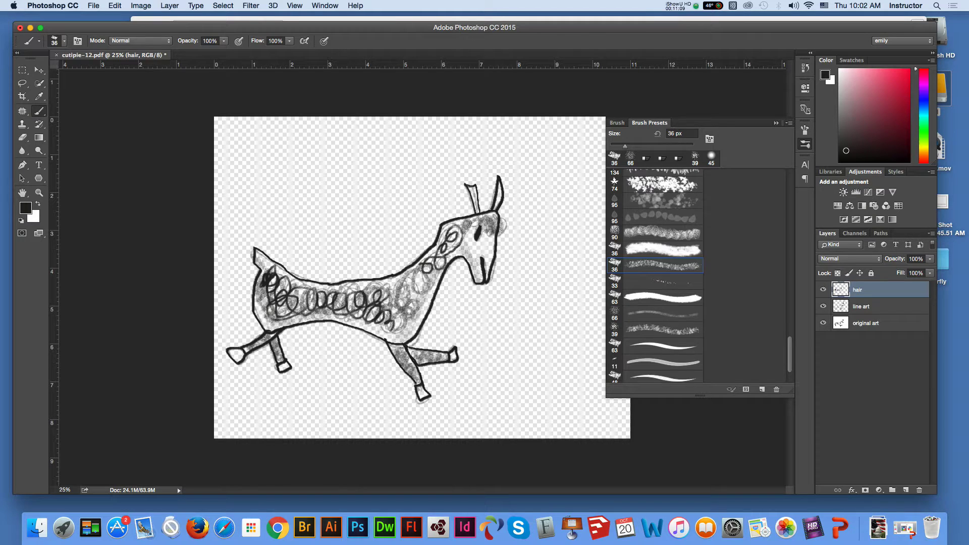
scroll(655, 276, "down", 3)
scroll(655, 275, "up", 9)
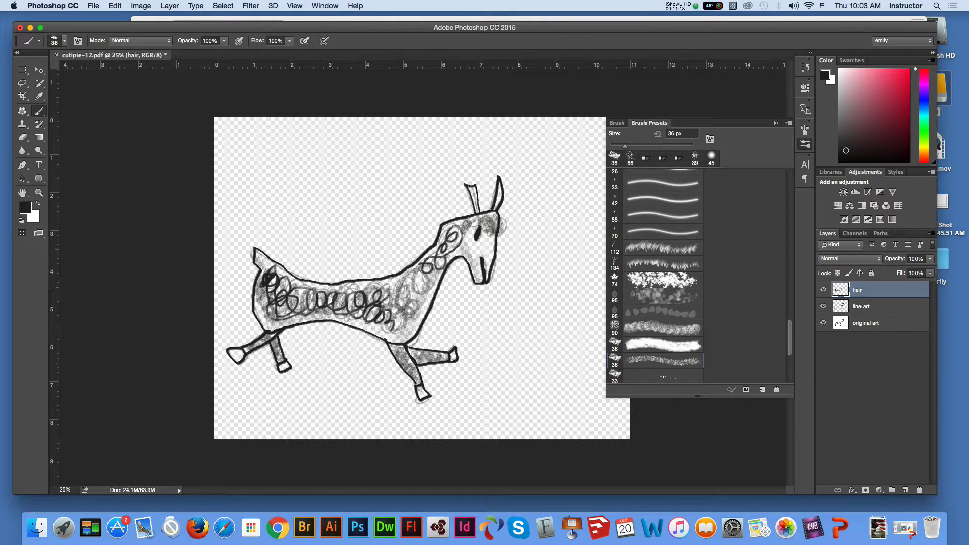
left_click_drag(462, 245, 477, 272)
Check the drawing with the original art layer hidden, restore that layer and shade the giraffe's horns.
left_click(824, 323)
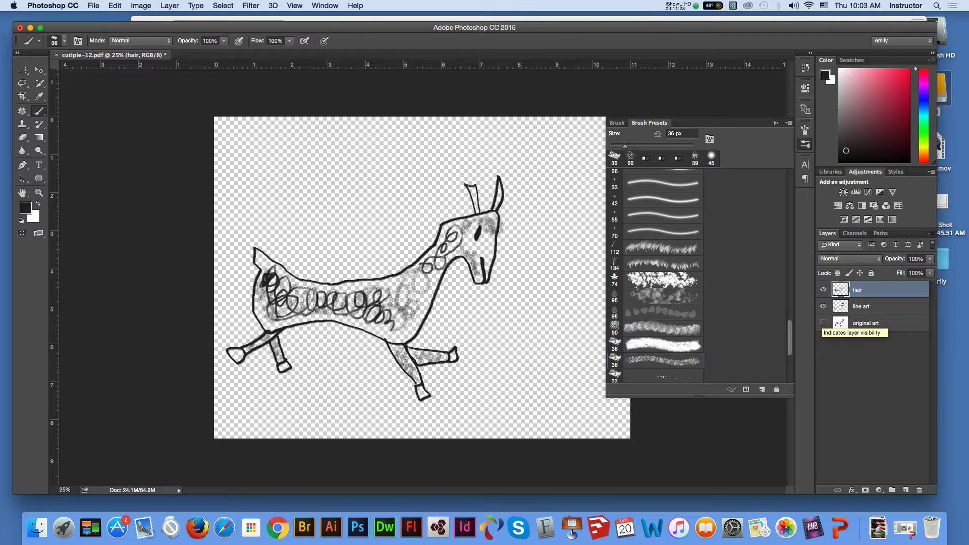
left_click(823, 323)
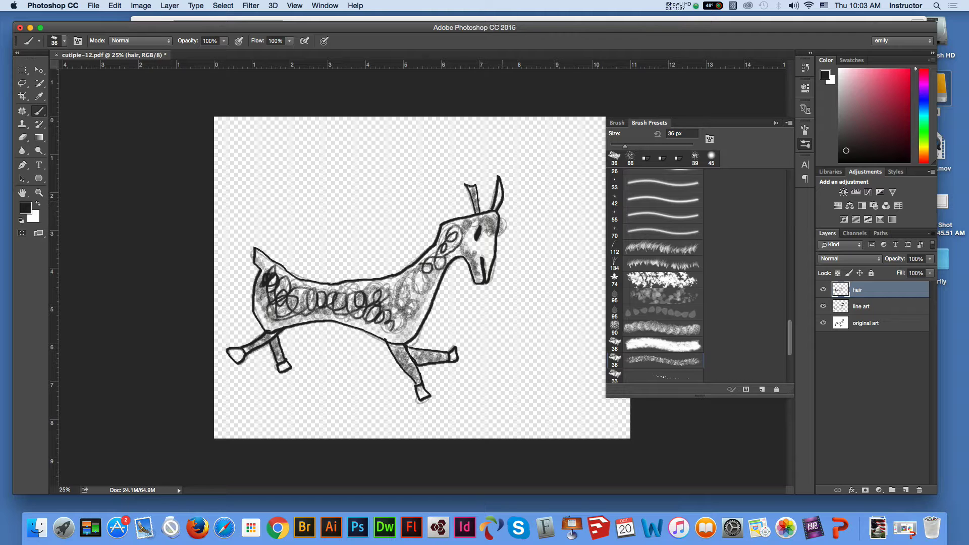
mouse_move(501, 203)
left_mouse_down()
mouse_move(498, 190)
mouse_move(500, 198)
left_mouse_up()
Compare the traced drawing with and without the original art layer, leaving that layer visible.
left_click(823, 323)
left_click(824, 323)
left_click(823, 323)
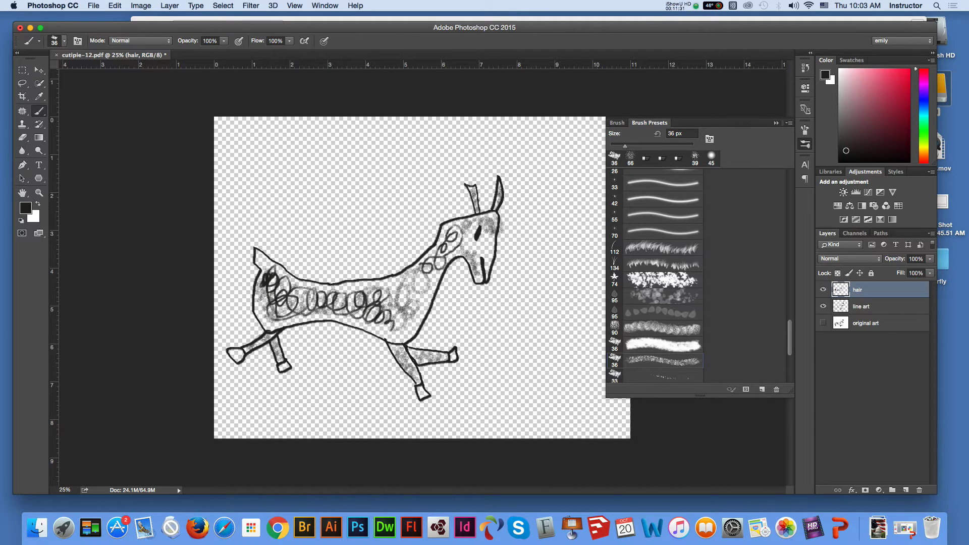
left_click(823, 323)
left_click(823, 323)
left_click(823, 323)
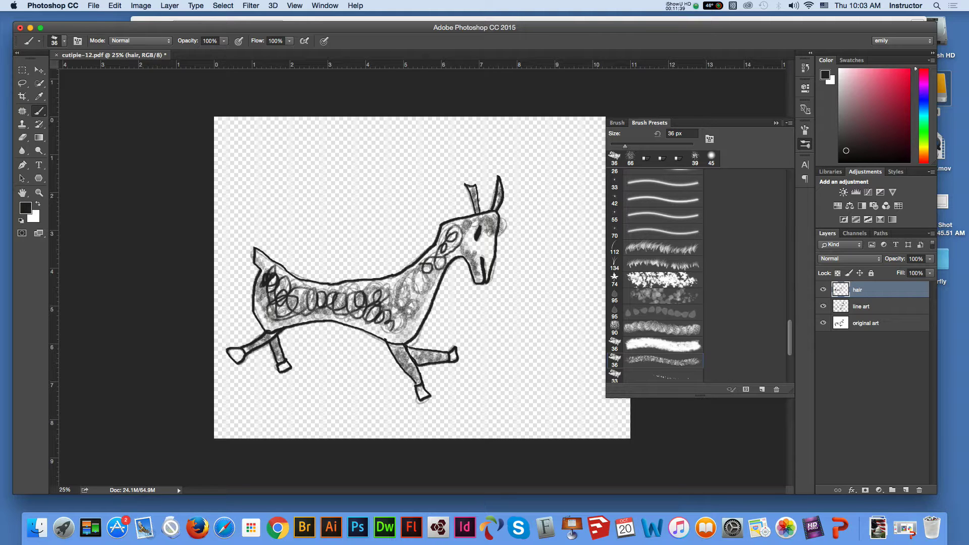
Add a new layer named grass above the hair layer.
left_click(932, 233)
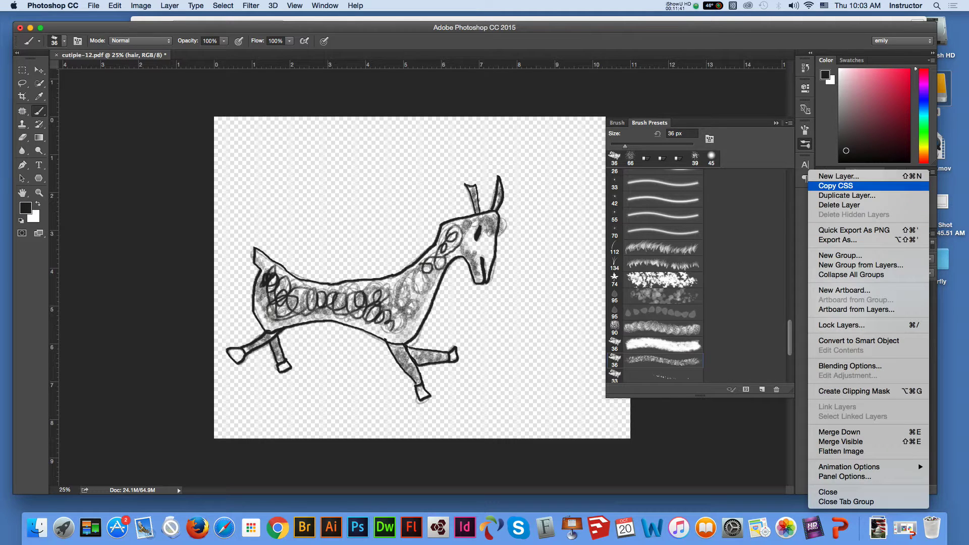
left_click(839, 176)
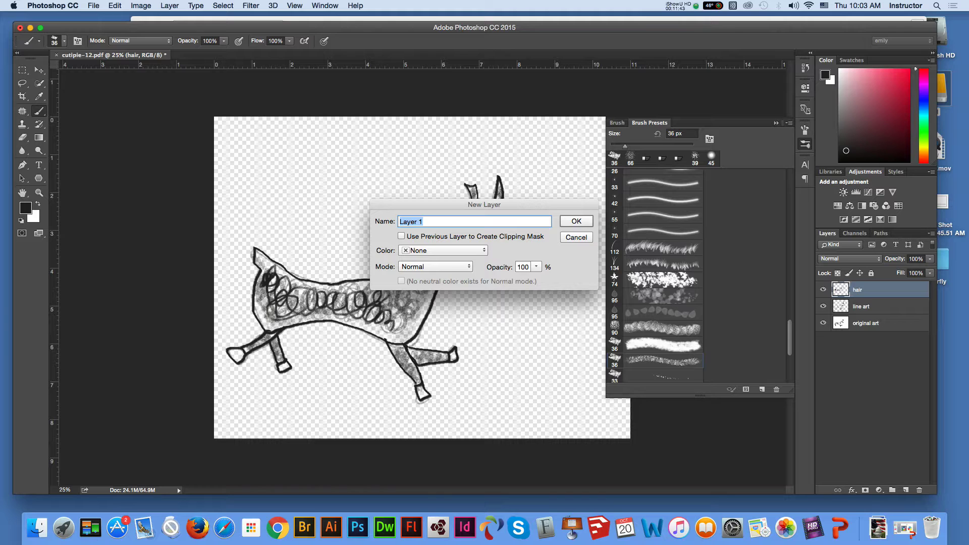
type("grass")
key("Return")
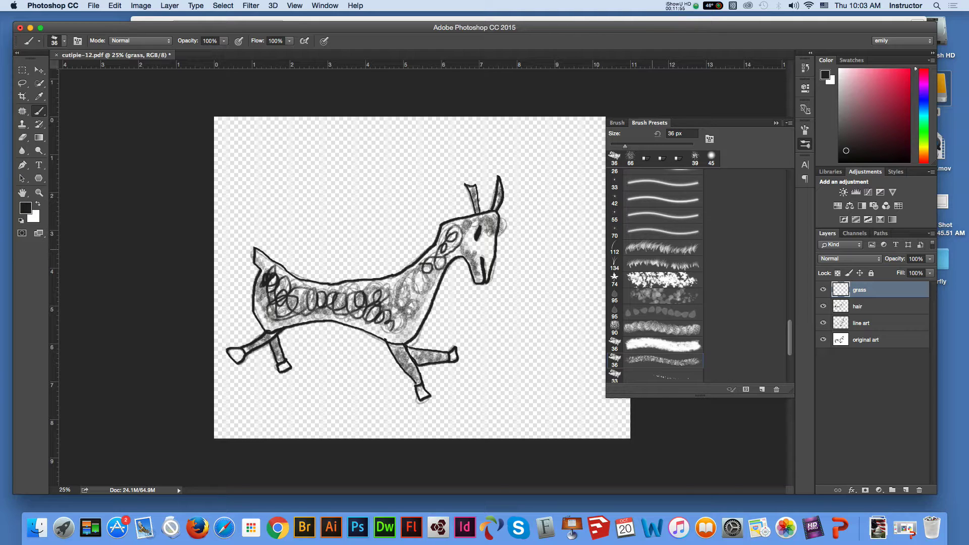
Choose the 112 px grass brush preset and paint a strip of grass from beneath the rear legs to the front hoof.
left_click(651, 249)
mouse_move(239, 419)
left_mouse_down()
mouse_move(253, 395)
mouse_move(299, 391)
mouse_move(411, 403)
left_mouse_up()
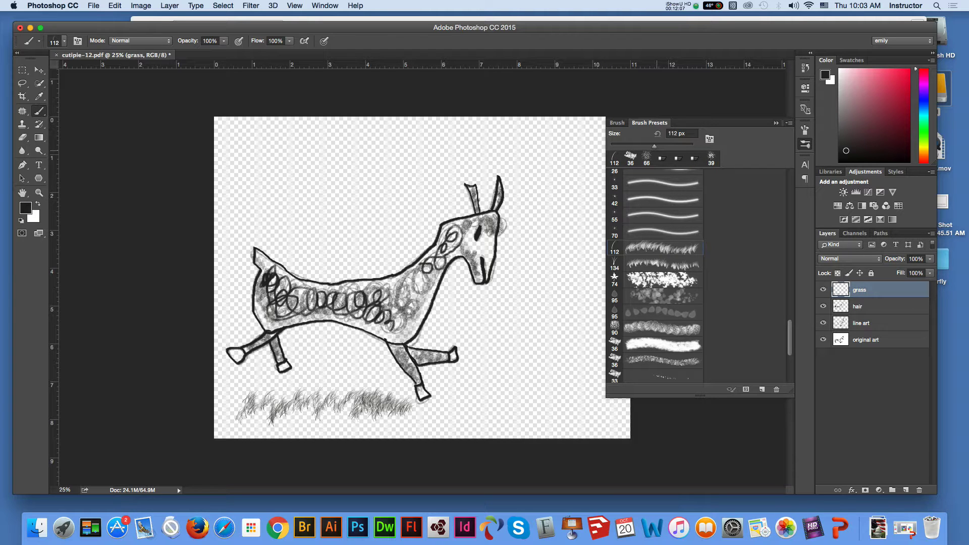
Enlarge the grass brush to 300 px and paint taller blades beyond the front hoof and over the existing strip.
key("bracketright")
key("bracketright")
key("bracketright")
key("bracketright")
key("bracketright")
key("bracketright")
mouse_move(416, 411)
left_mouse_down()
mouse_move(480, 398)
mouse_move(547, 400)
left_mouse_up()
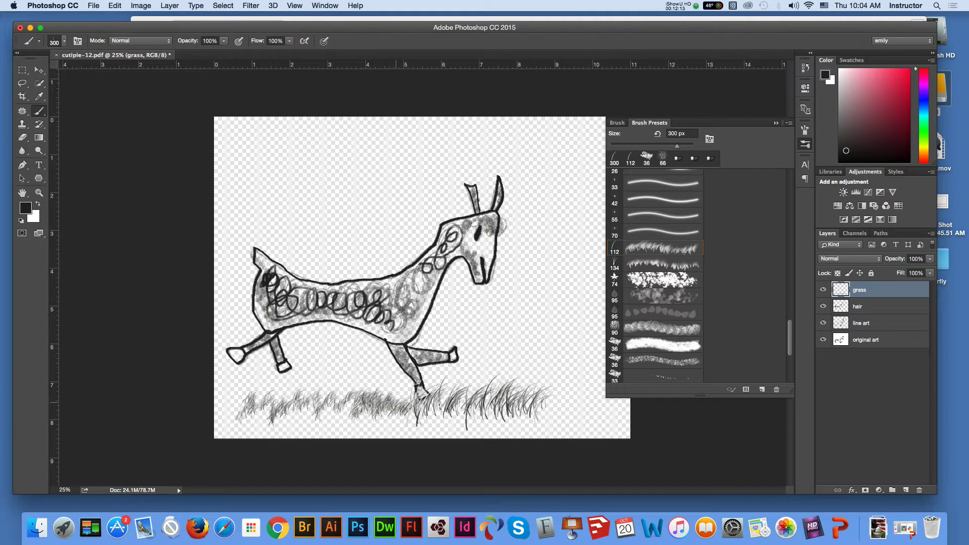
mouse_move(386, 399)
left_mouse_down()
mouse_move(222, 401)
mouse_move(328, 398)
left_mouse_up()
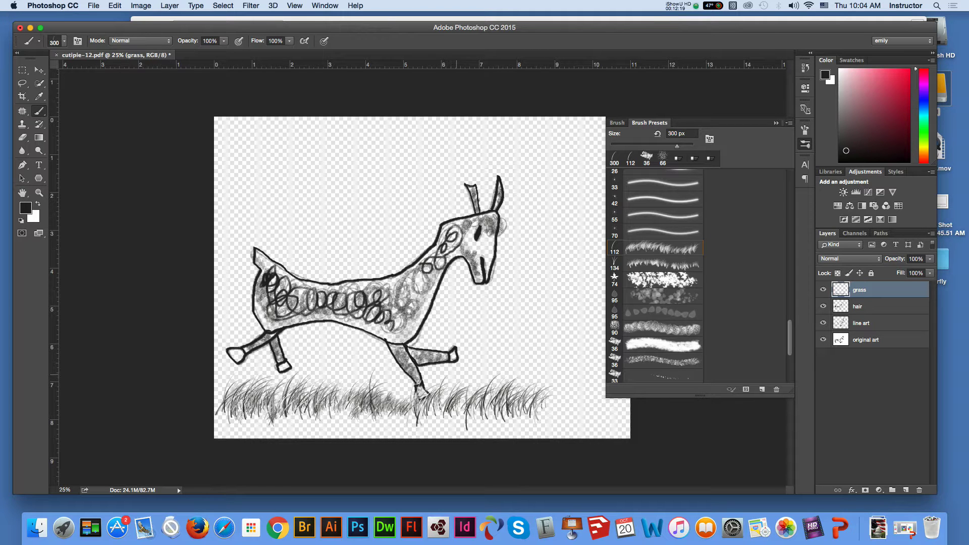
Choose the 134 px grass brush preset and paint denser grass over the existing strip, extending it to both edges of the canvas.
left_click(662, 264)
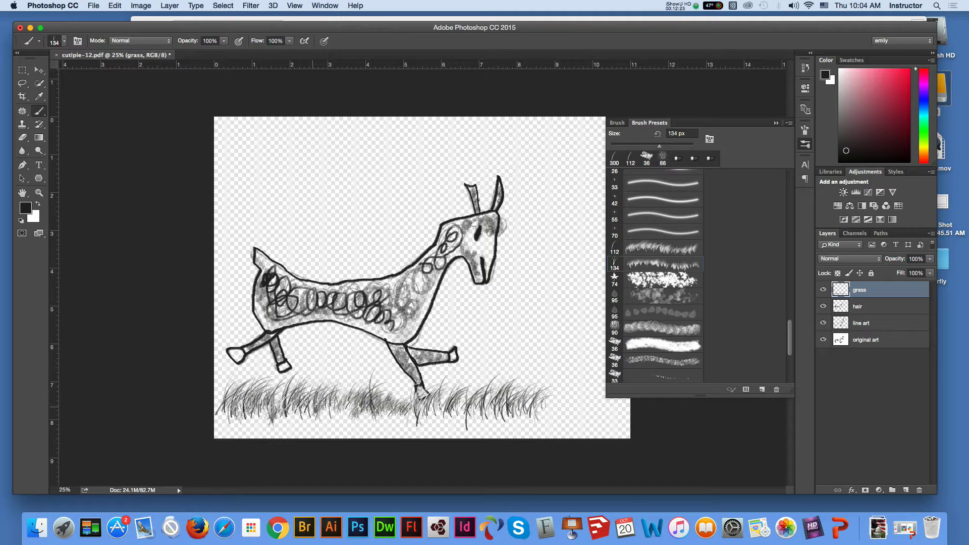
left_click_drag(322, 417, 471, 412)
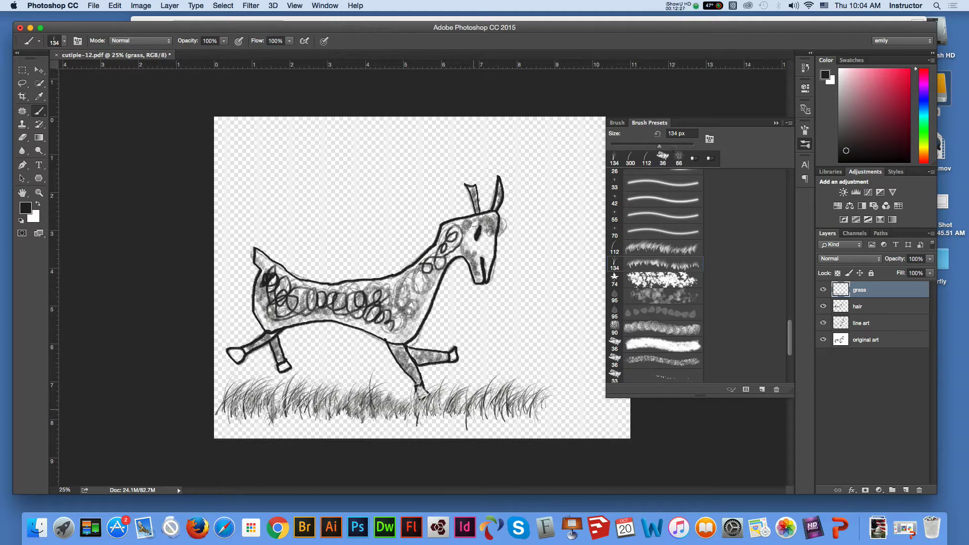
mouse_move(534, 406)
left_mouse_down()
mouse_move(571, 407)
mouse_move(562, 391)
mouse_move(548, 392)
mouse_move(621, 419)
left_mouse_up()
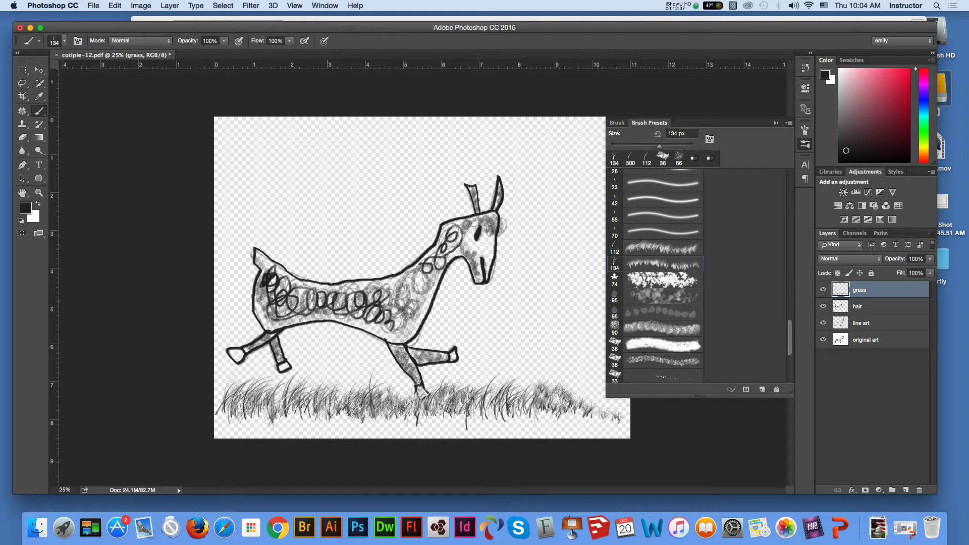
mouse_move(226, 390)
left_mouse_down()
mouse_move(217, 384)
mouse_move(303, 381)
mouse_move(263, 373)
mouse_move(321, 398)
left_mouse_up()
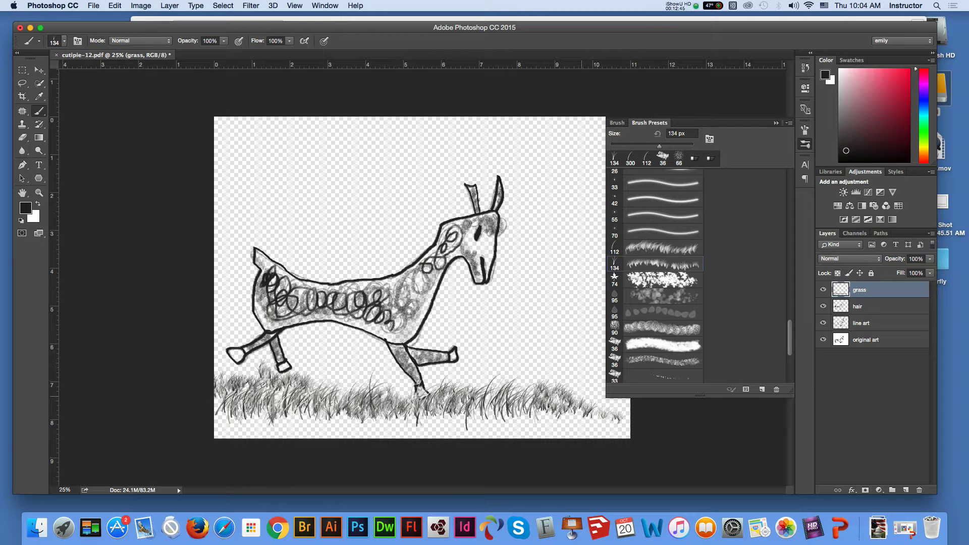
scroll(656, 277, "down", 2)
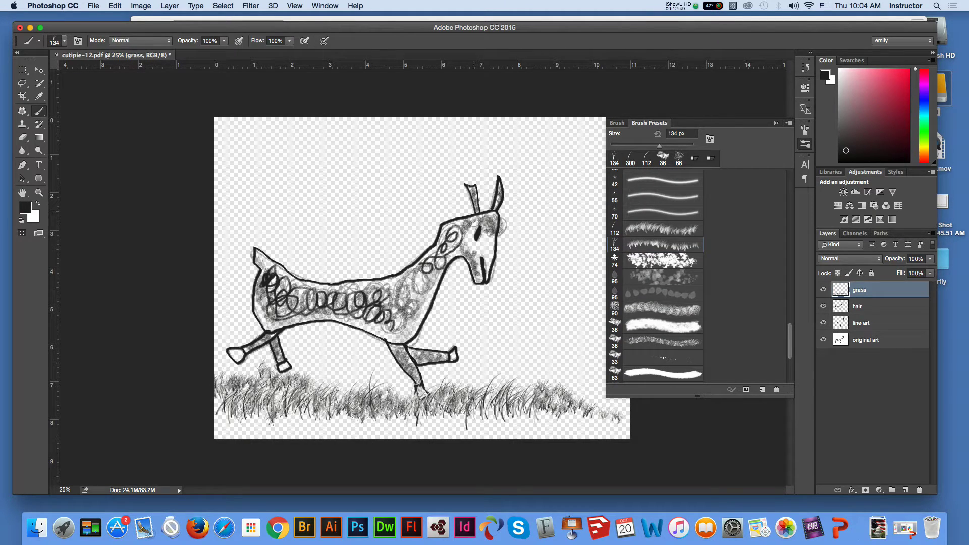
Select the original art layer and hide it so only the traced layers show.
key("v")
left_click(865, 340)
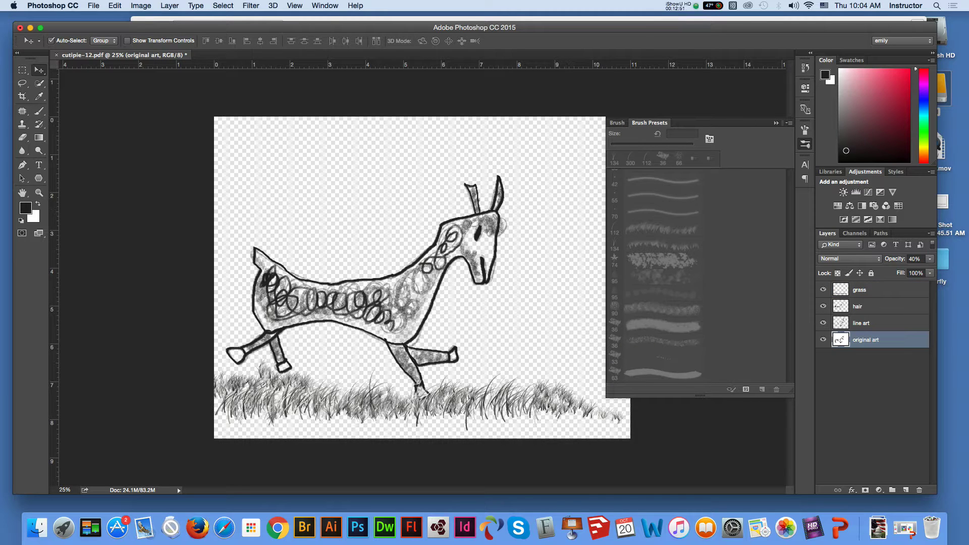
left_click(823, 340)
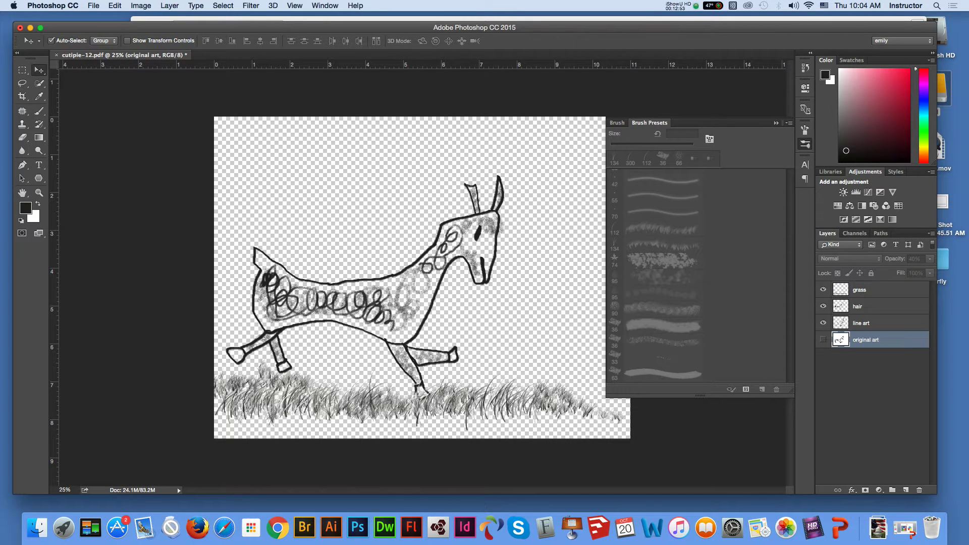
Add a new layer named background and place it beneath the original art layer.
left_click(932, 233)
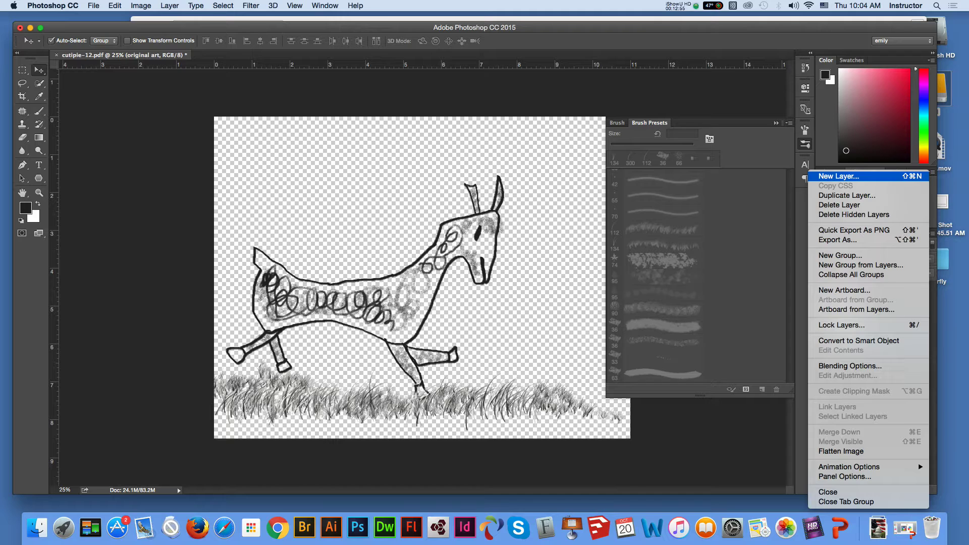
left_click(839, 176)
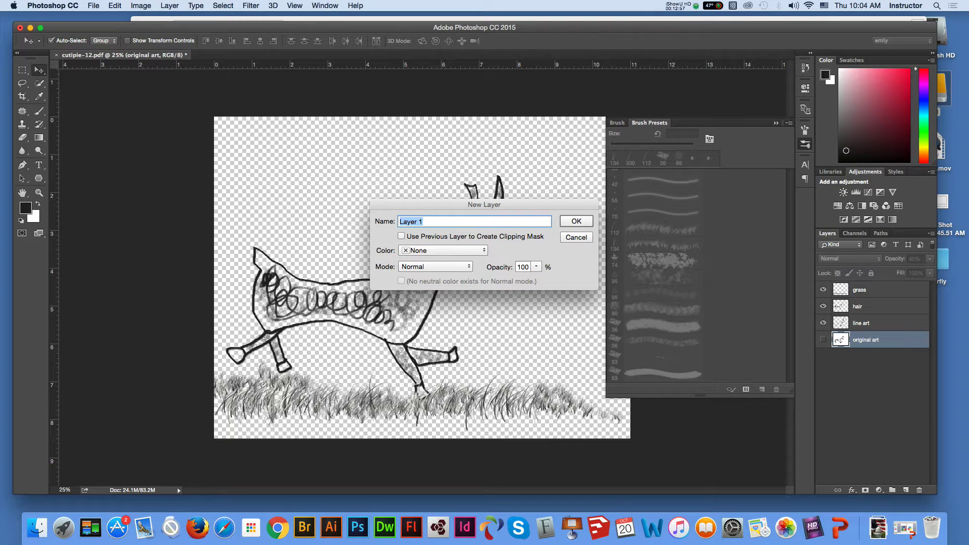
type("background")
key("Return")
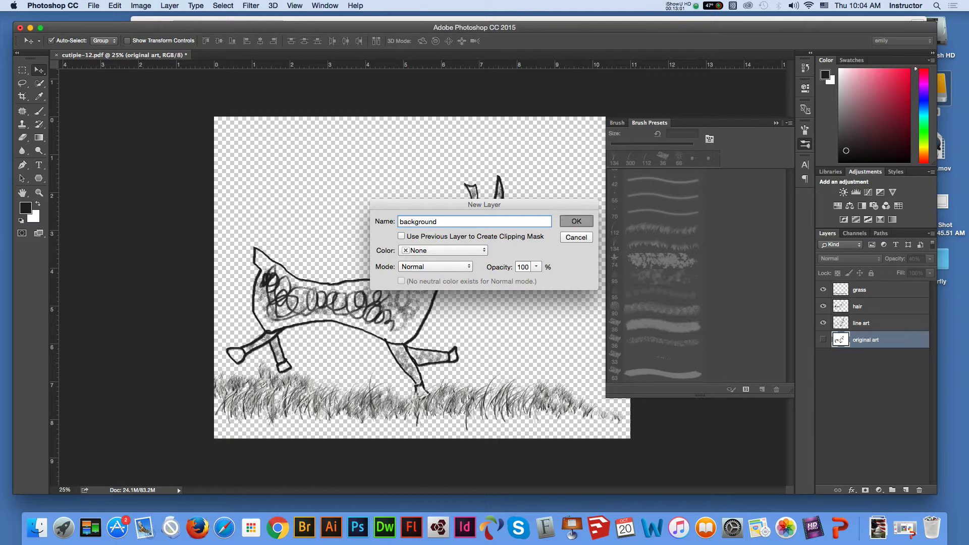
left_click_drag(867, 340, 883, 356)
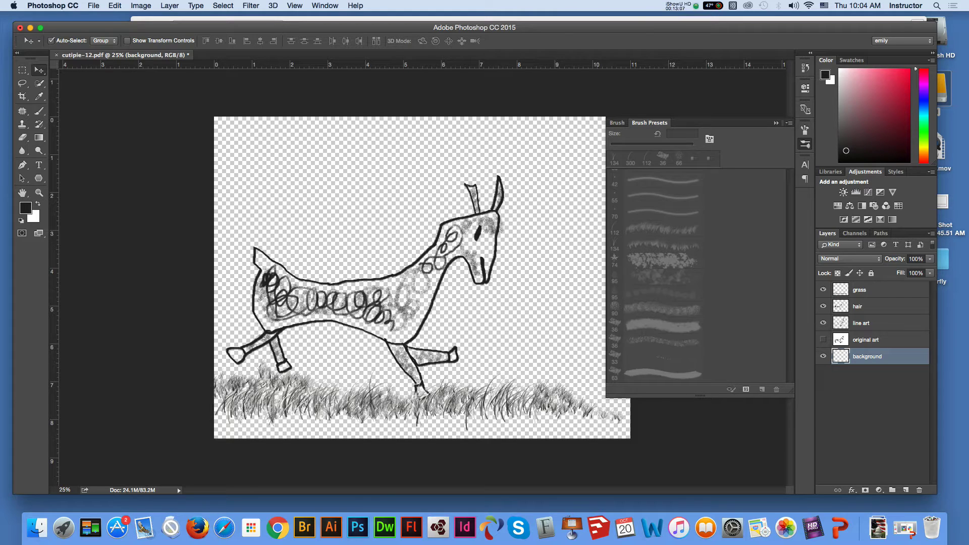
Fill the background layer with the Background Color in Normal mode at 100% opacity.
left_click(115, 6)
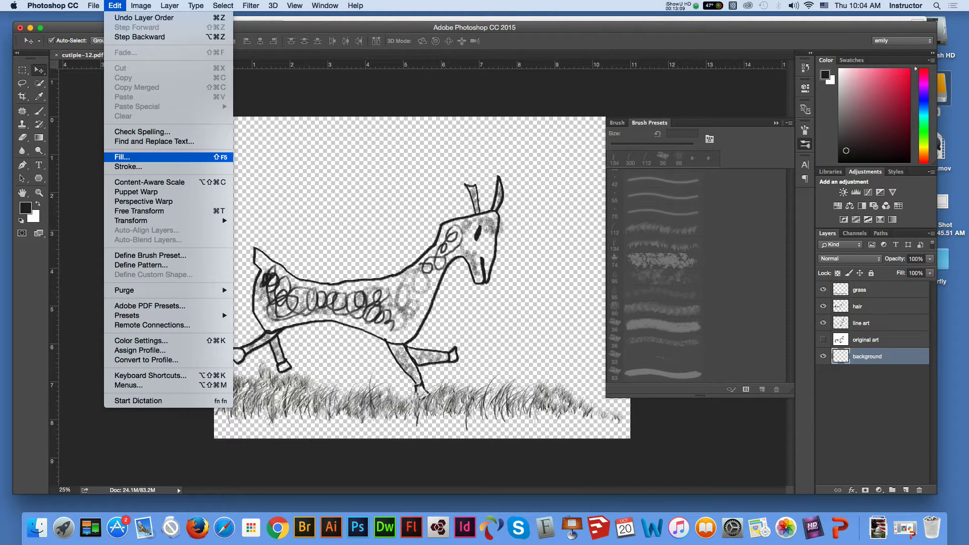
left_click(124, 157)
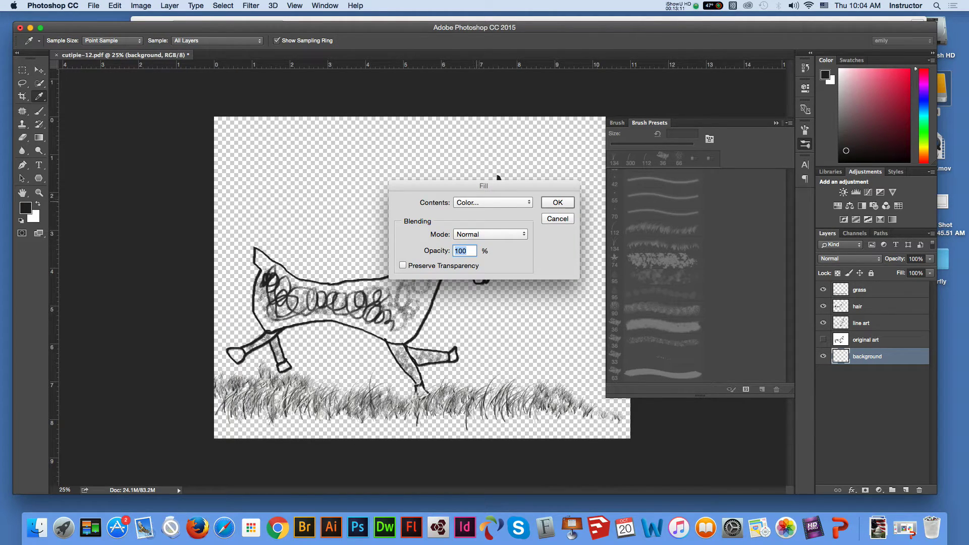
left_click(492, 203)
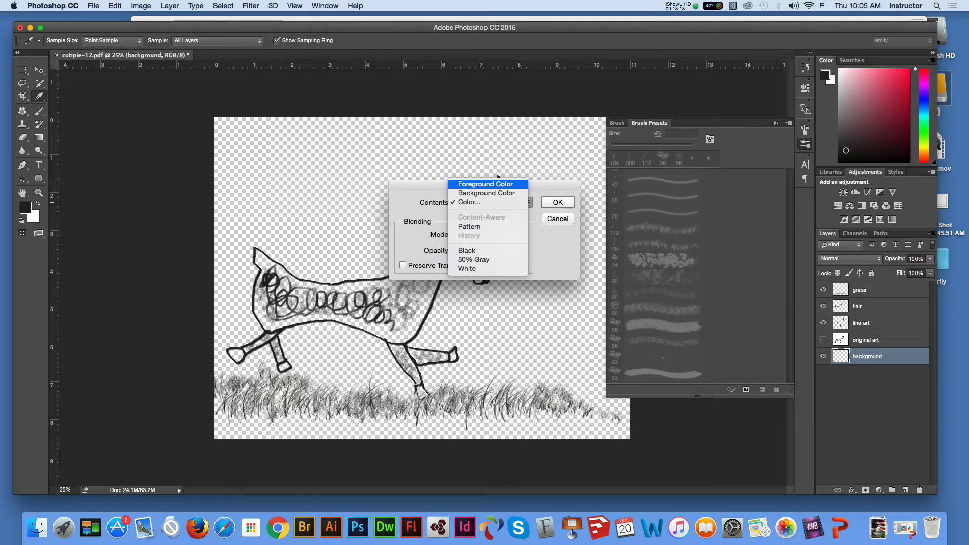
key("Return")
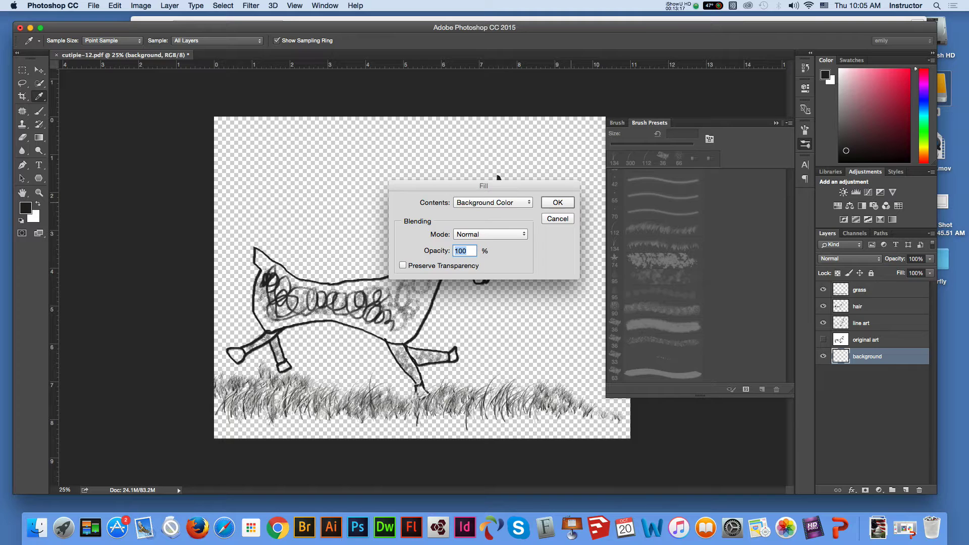
key("Return")
key("v")
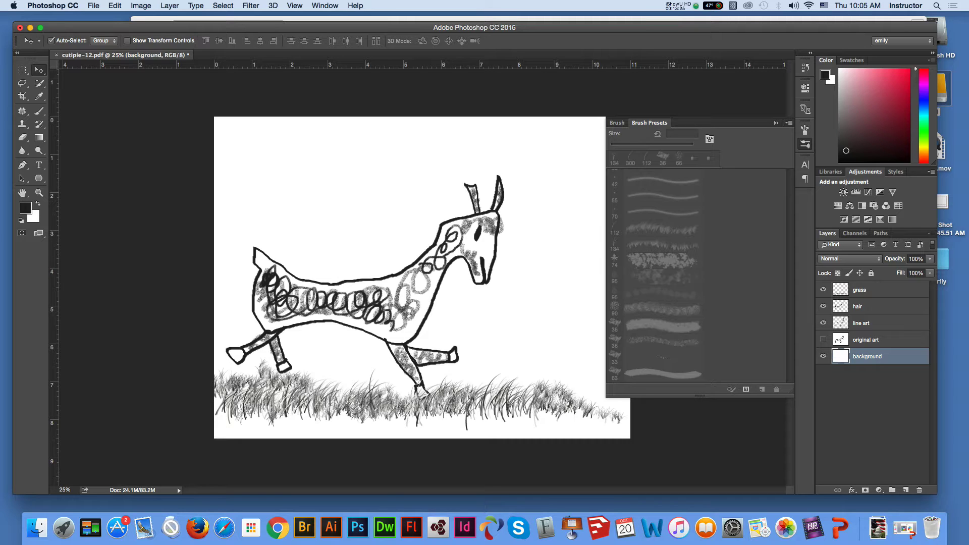
On the hair layer, use the 66 px brush preset reduced to 52 px to scribble hair inside the tail.
left_click(867, 307)
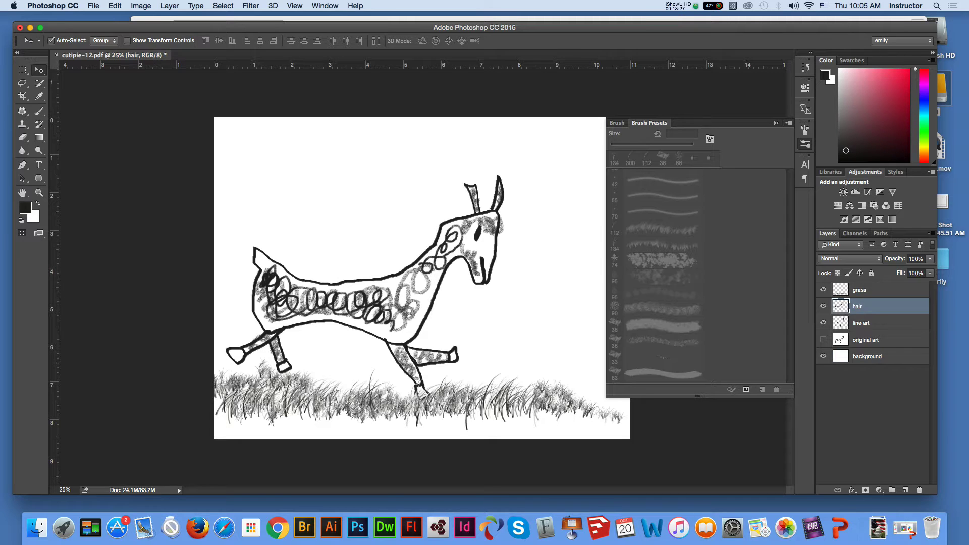
left_click(824, 306)
left_click(824, 305)
left_click(39, 111)
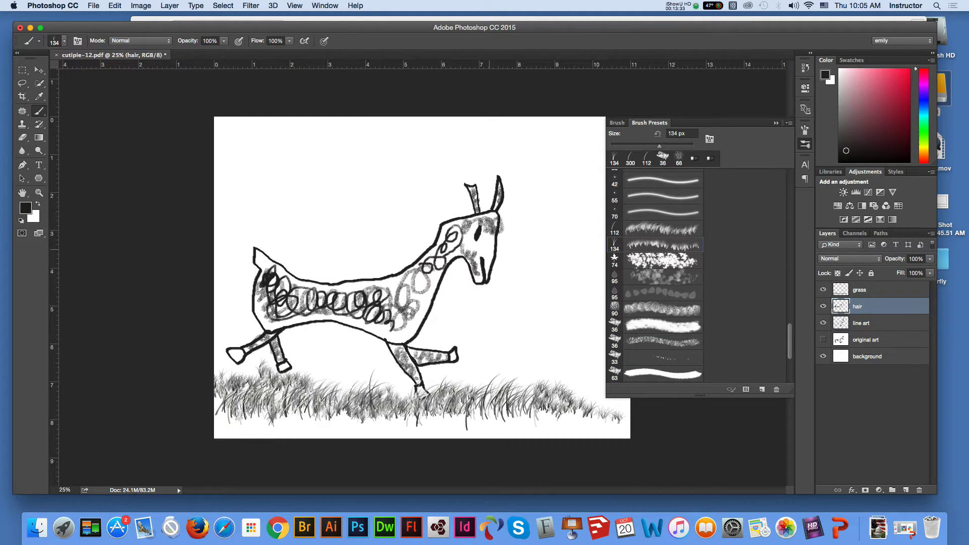
scroll(663, 275, "up", 10)
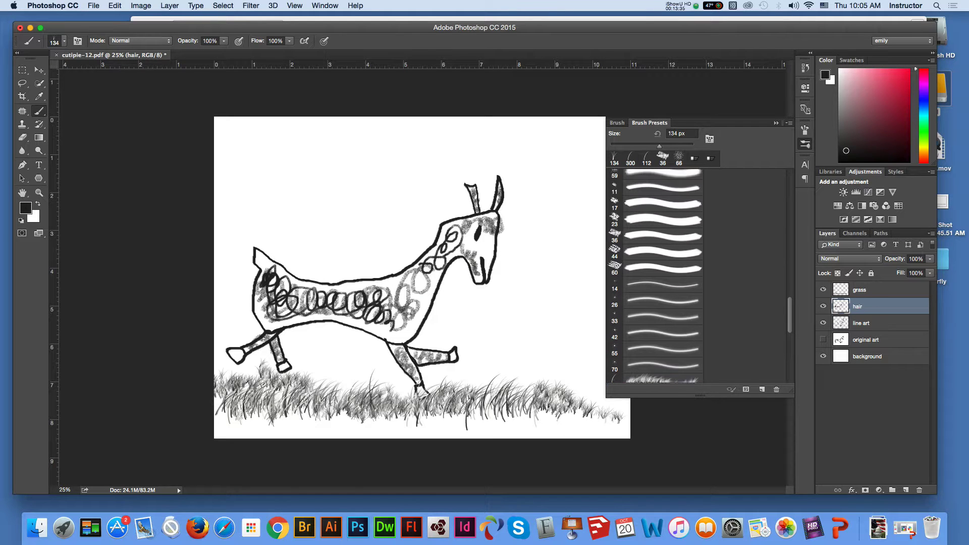
scroll(663, 275, "up", 2)
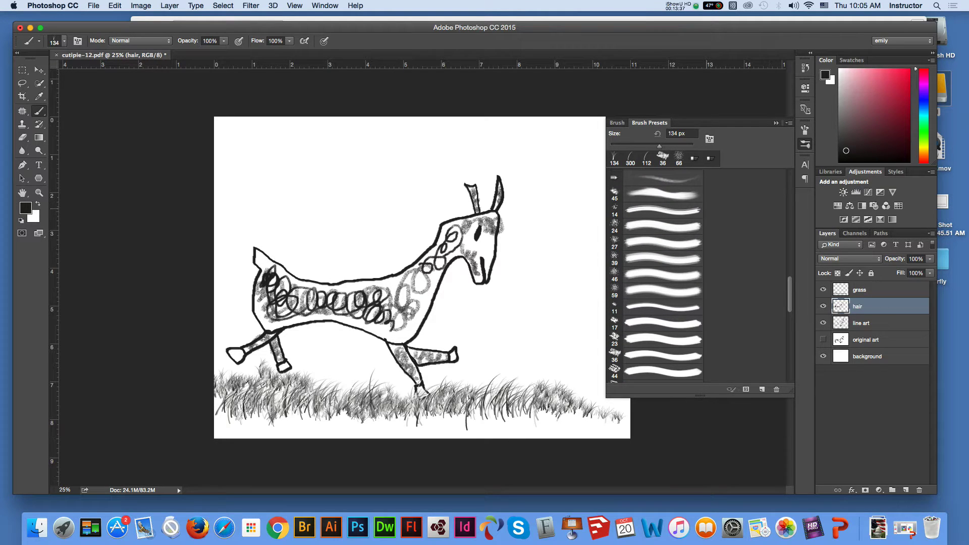
scroll(663, 276, "up", 10)
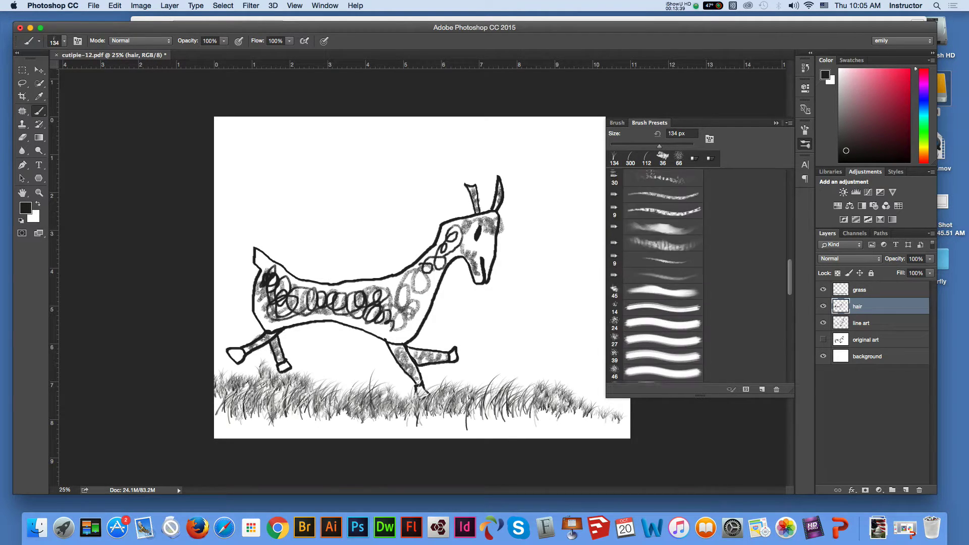
scroll(663, 276, "up", 1)
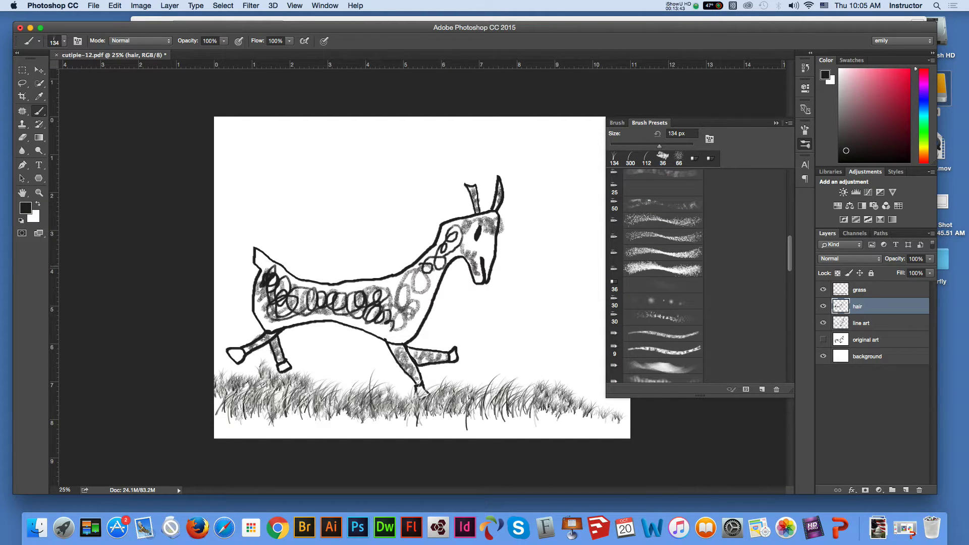
key("Escape")
left_click(679, 158)
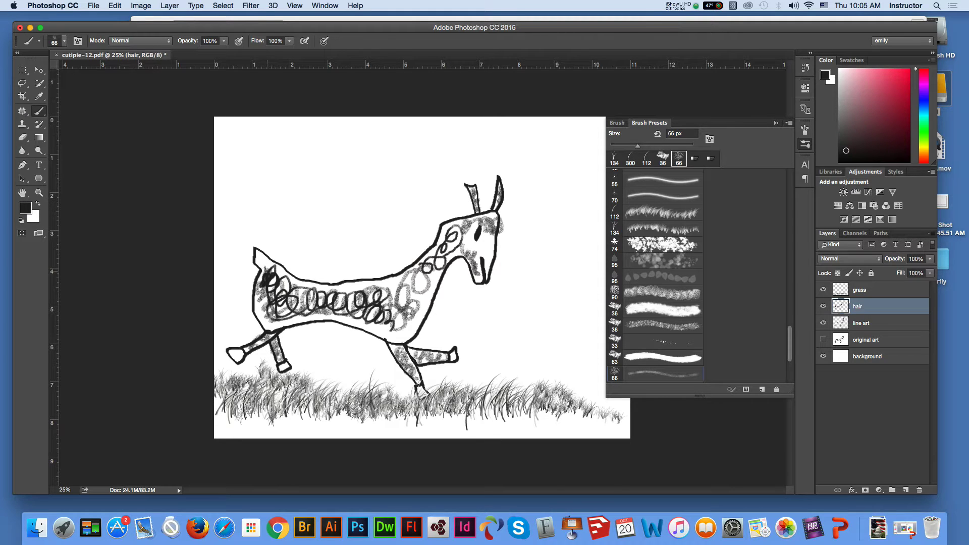
left_click_drag(266, 272, 259, 259)
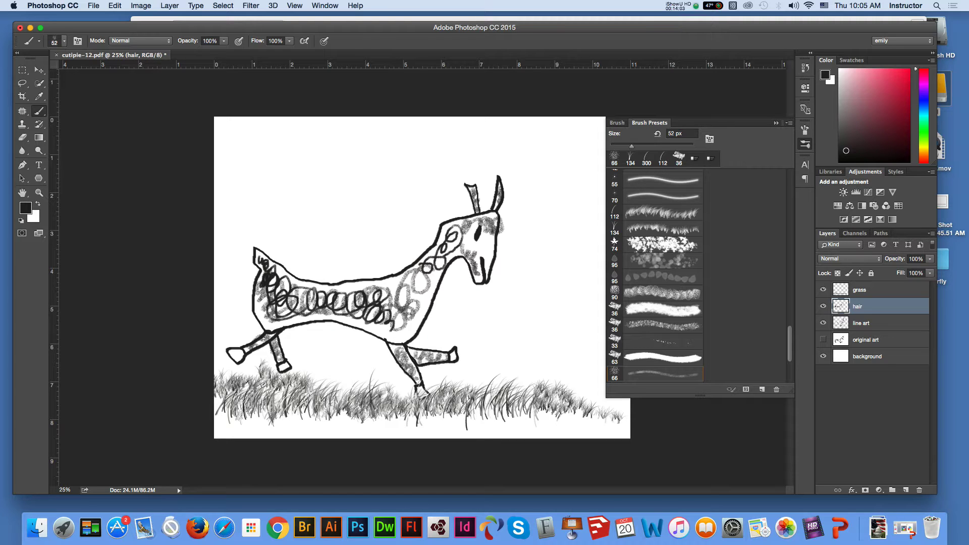
Choose the 9 px textured pencil-type brush preset and add a small hair mark at the rear end of the chest, near the belly line.
scroll(656, 278, "up", 6)
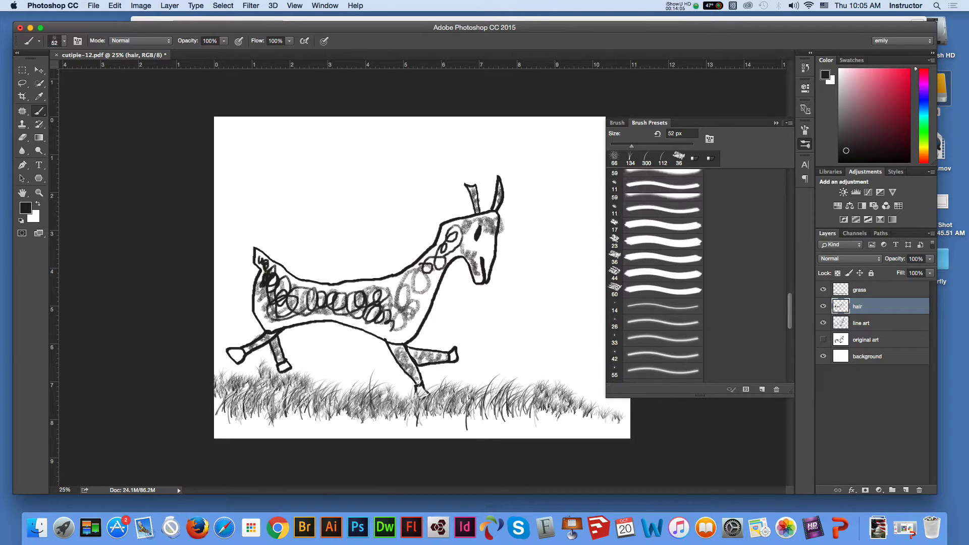
scroll(656, 278, "up", 8)
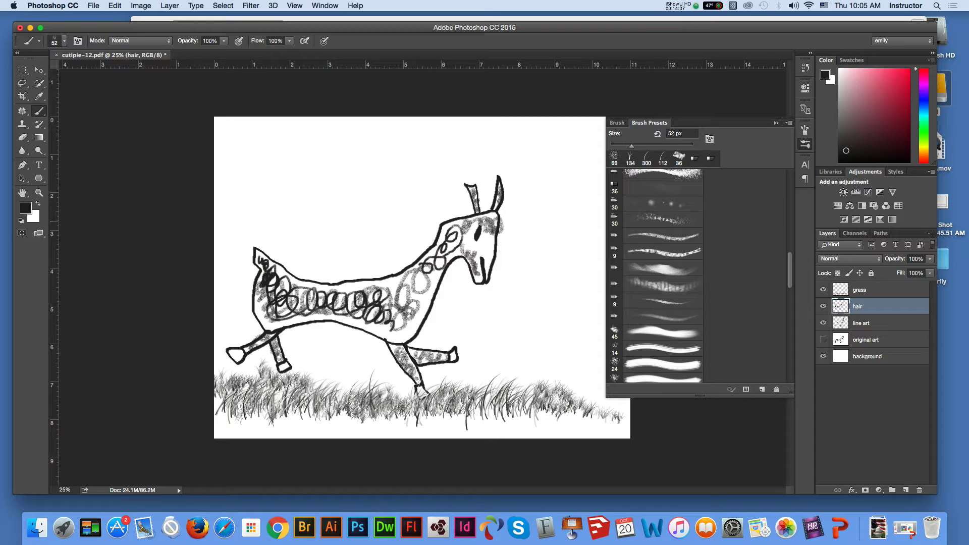
left_click(657, 219)
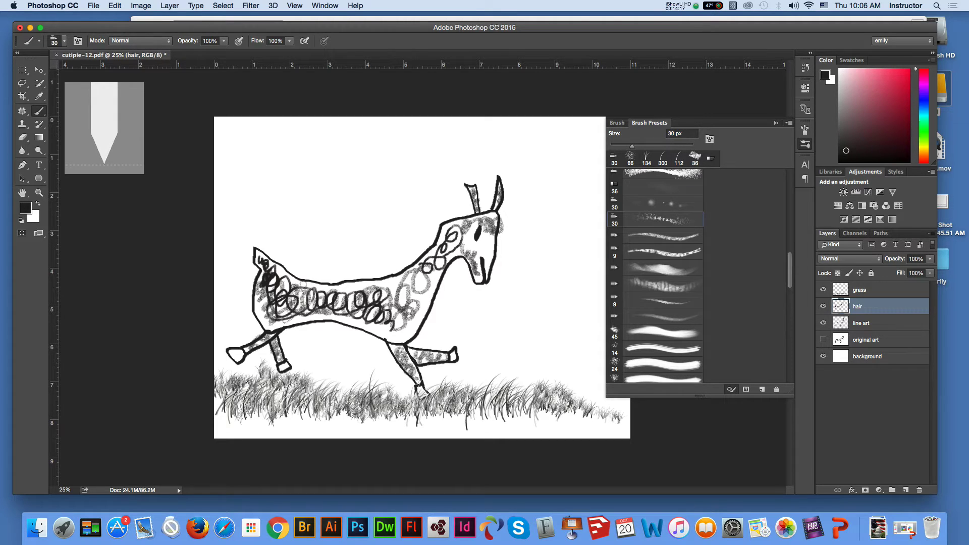
left_click(663, 251)
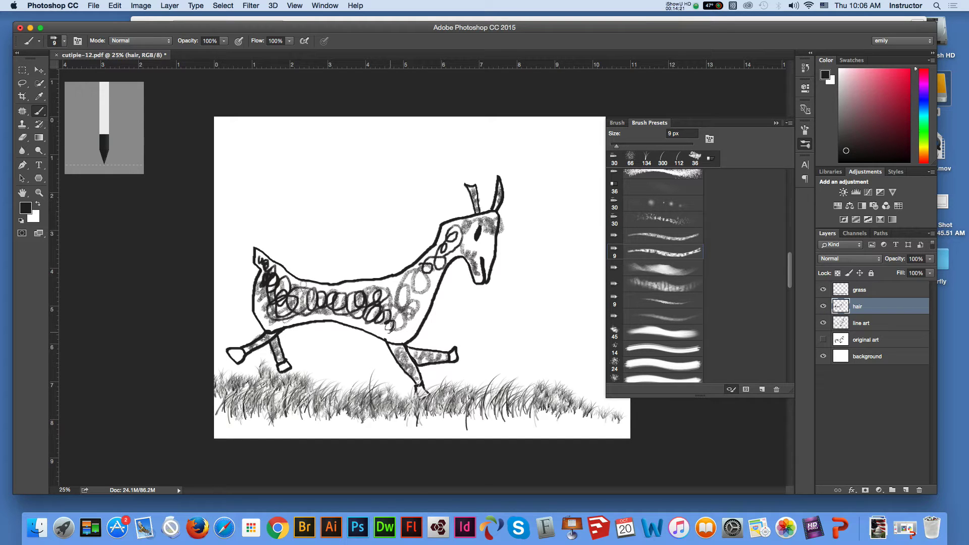
left_click(390, 328)
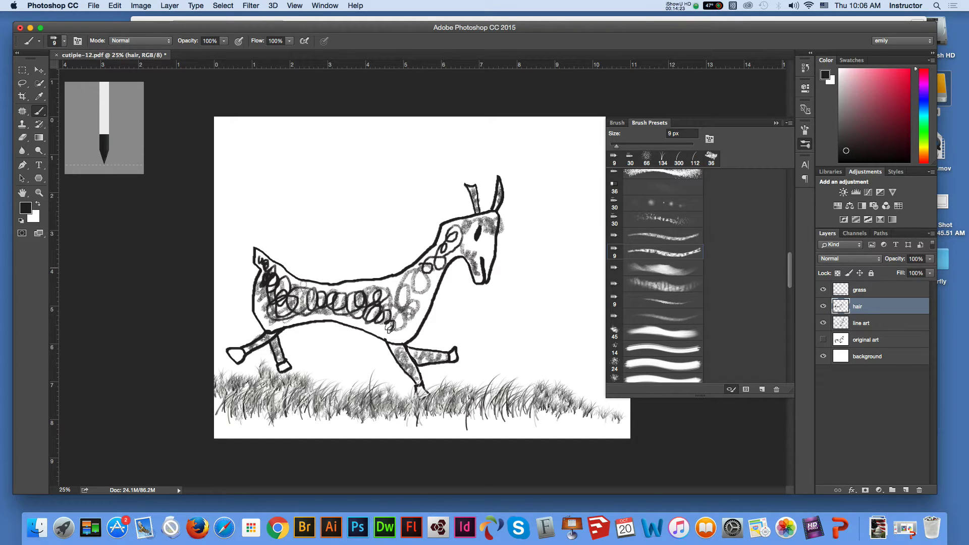
Choose a flat-tipped 9 px brush preset and darken the hair curls near the belly line.
scroll(663, 275, "up", 10)
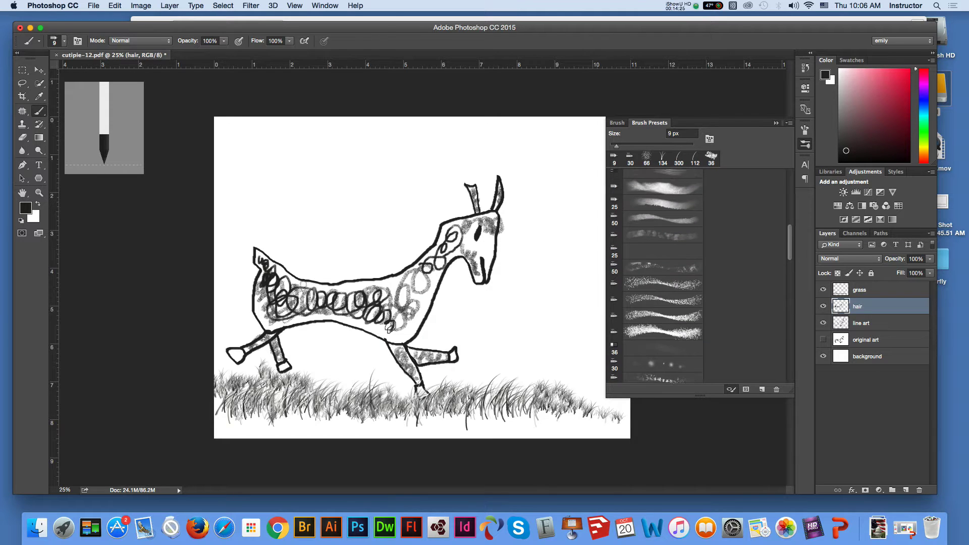
scroll(663, 275, "up", 3)
left_click(663, 290)
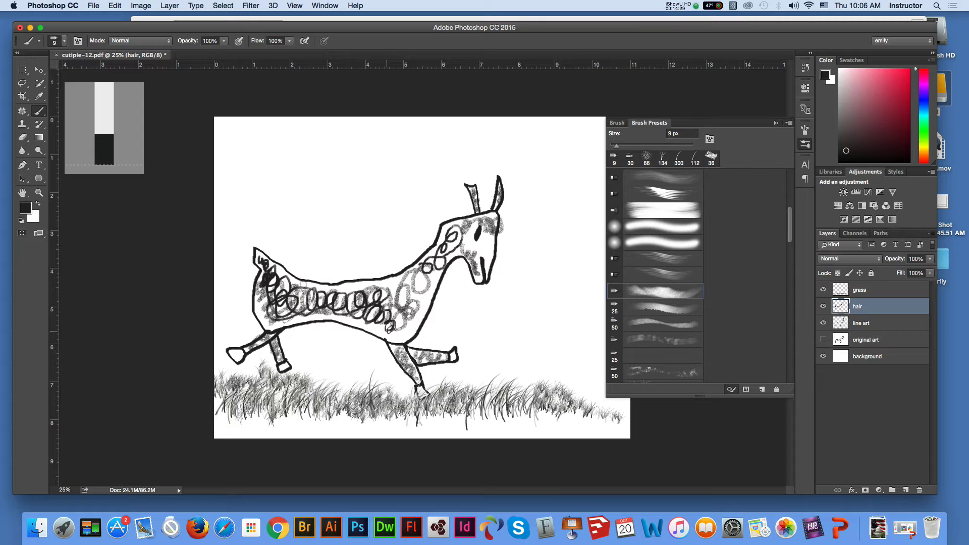
left_click_drag(383, 323, 378, 326)
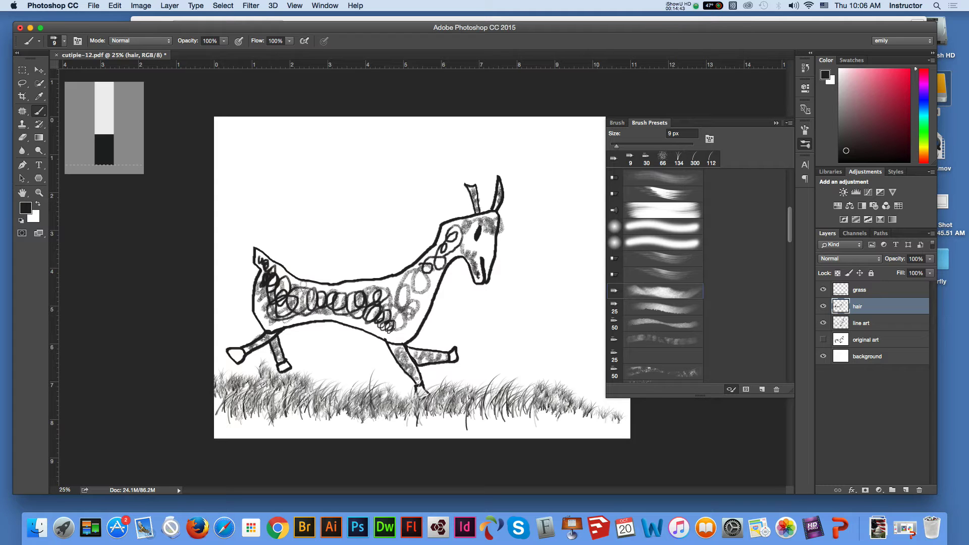
Start saving the document as a new file and create a Rainbow Birthday folder on the Desktop to hold it.
left_click(94, 6)
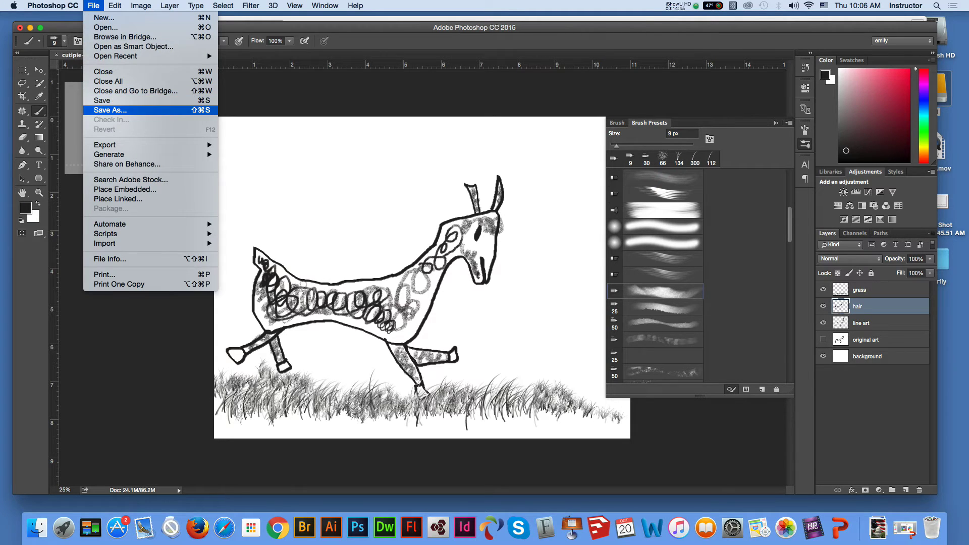
key("Return")
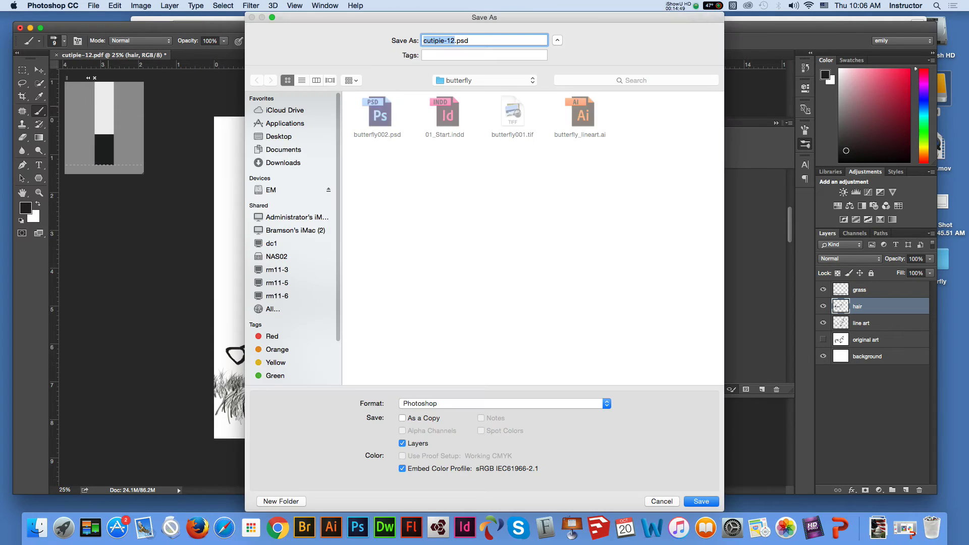
left_click(279, 136)
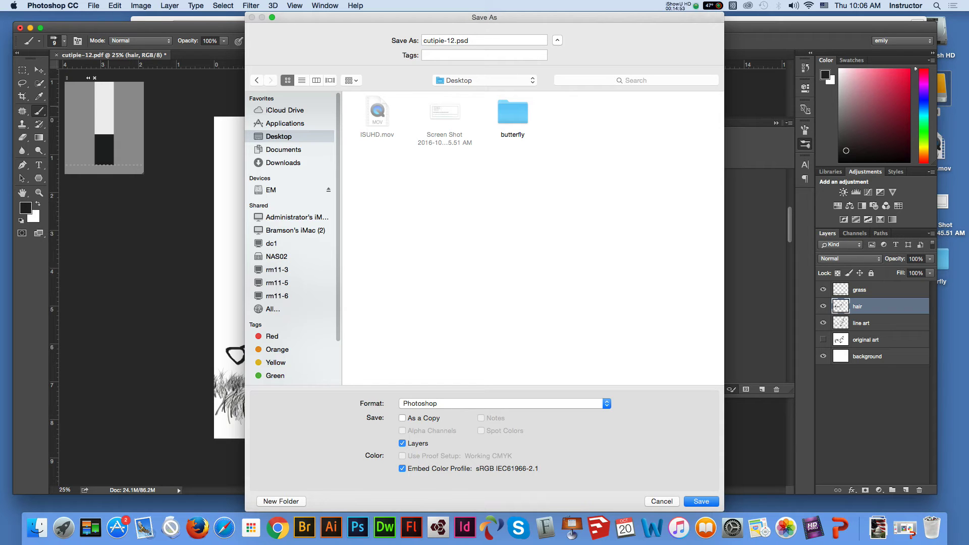
left_click(281, 501)
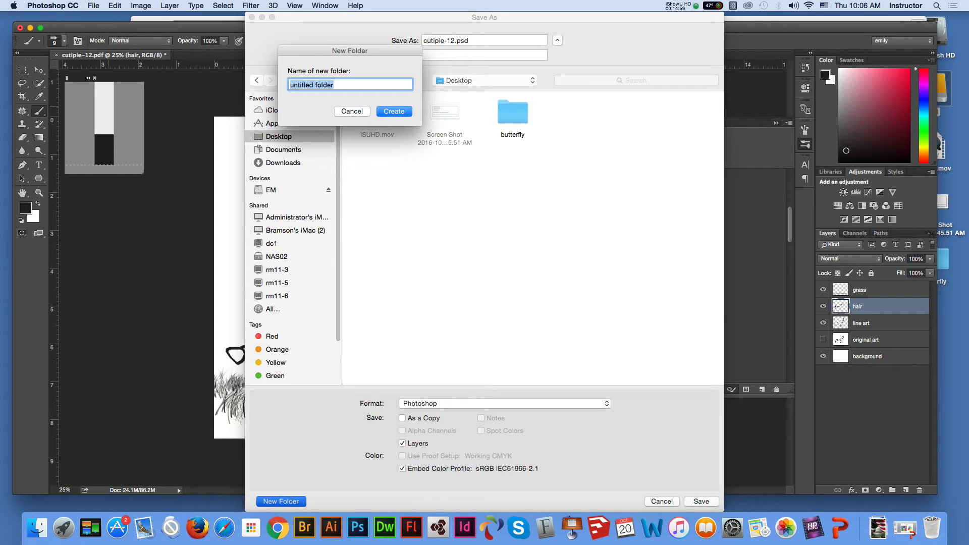
type("Rainbow Birthday")
key("Return")
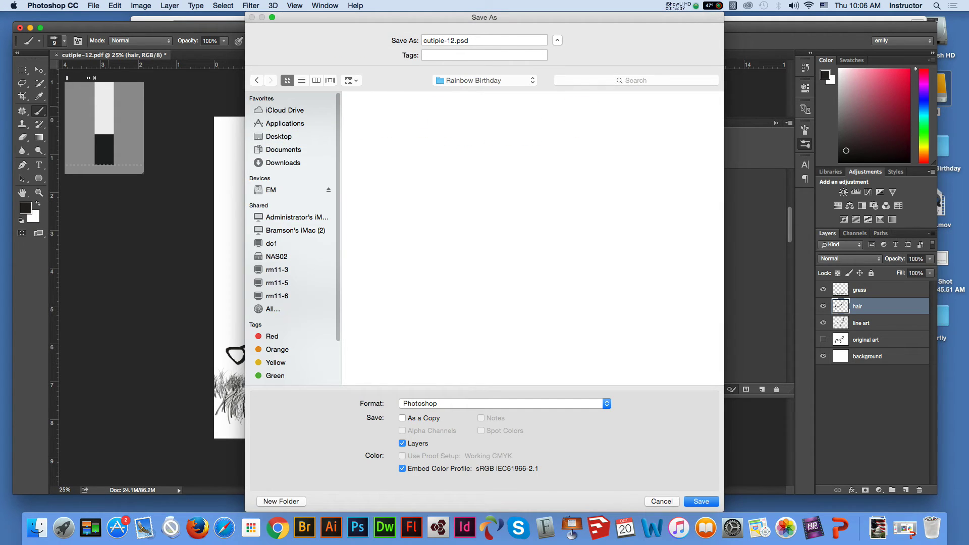
Save the drawing as Fuzzy.psd in Photoshop format with layers and Maximize Compatibility enabled, and collapse the brush presets.
left_click(451, 40)
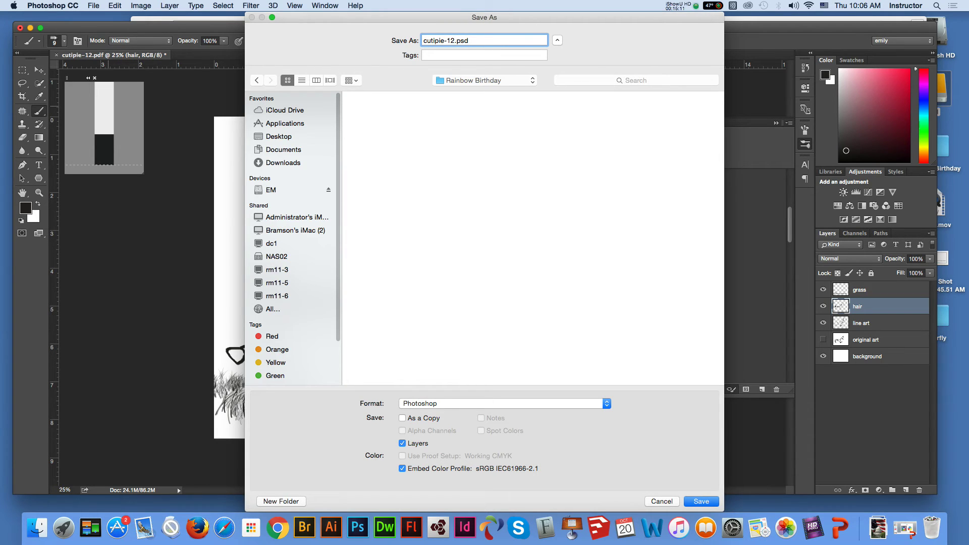
left_click_drag(456, 40, 423, 41)
type("Fuzzy")
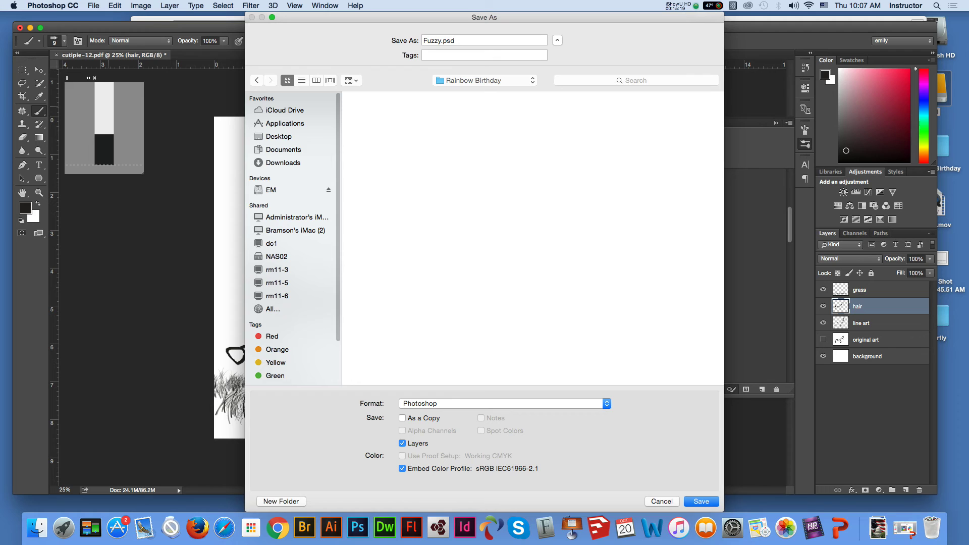
left_click(454, 41)
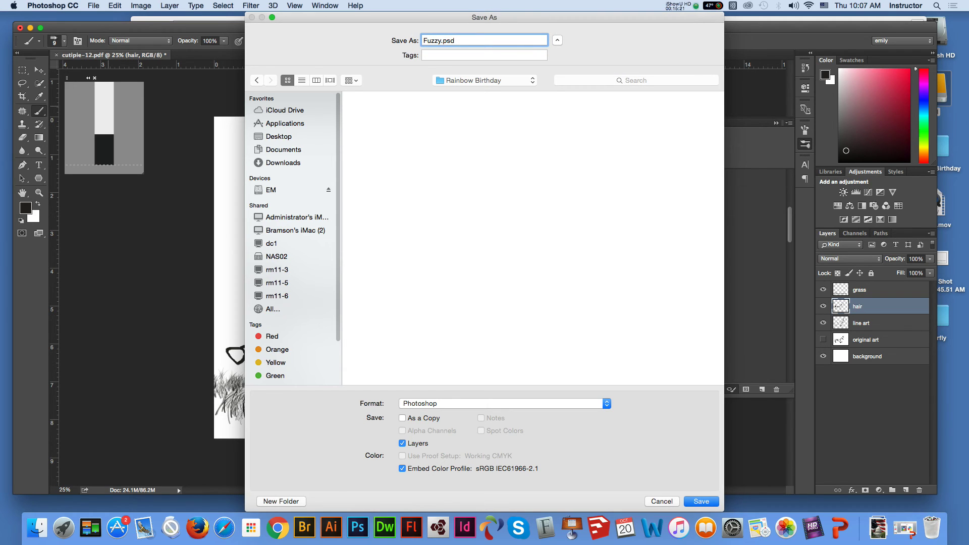
left_click(505, 403)
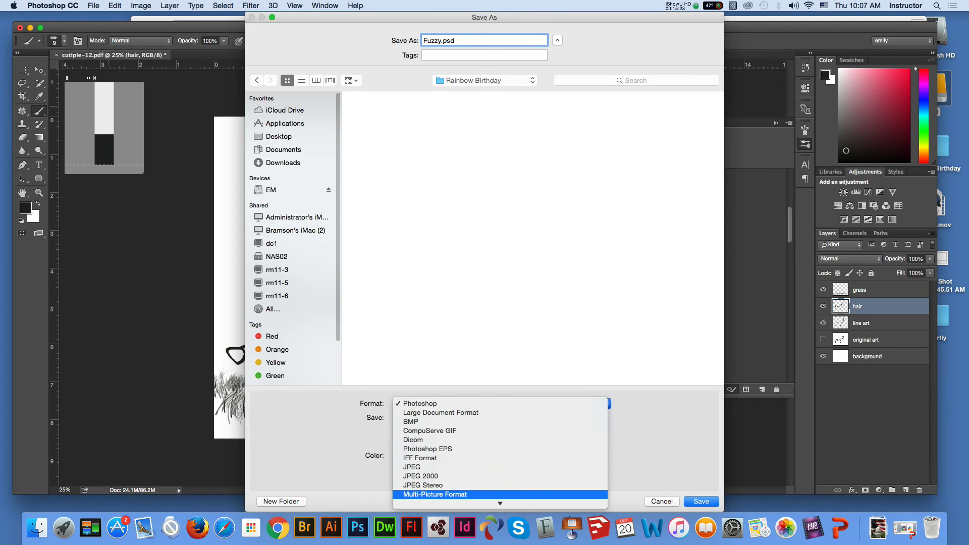
scroll(499, 499, "down", 3)
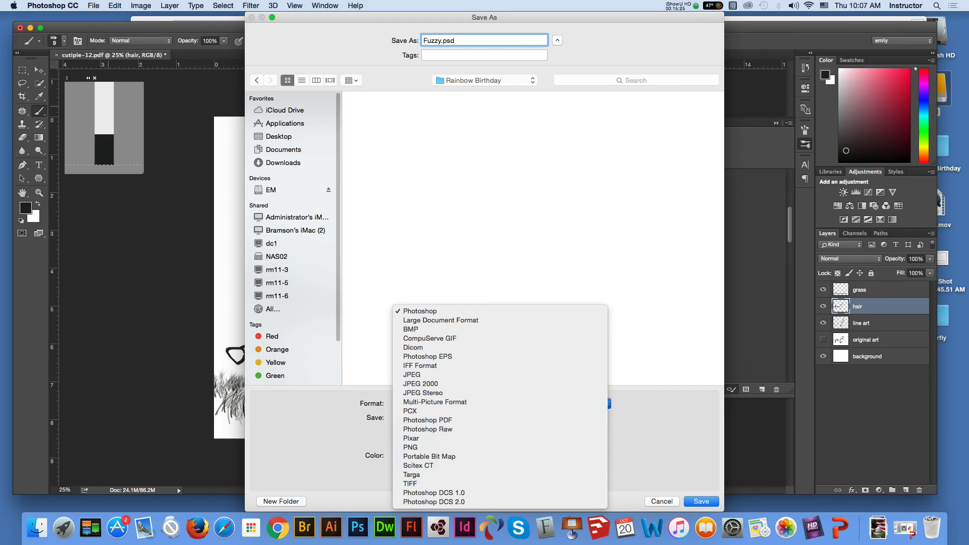
key("Escape")
key("Return")
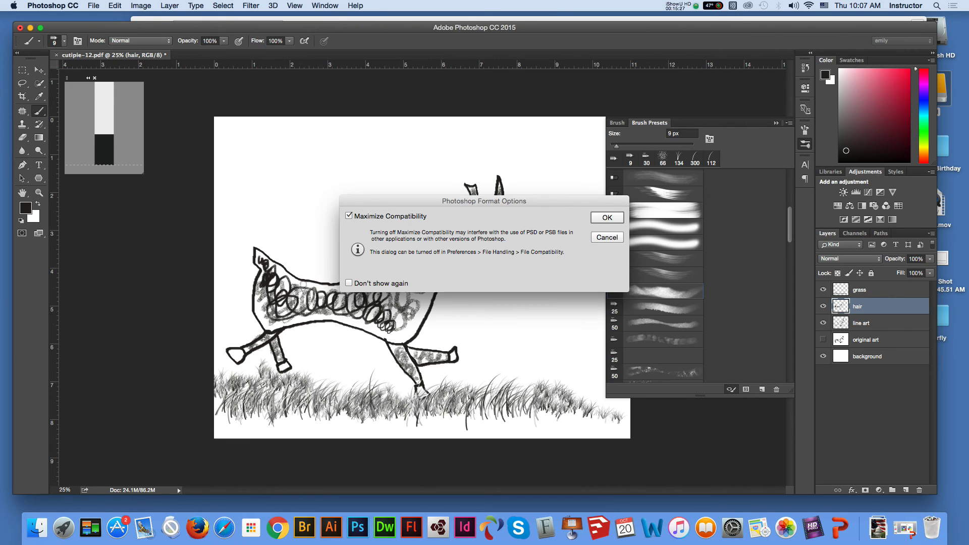
key("Return")
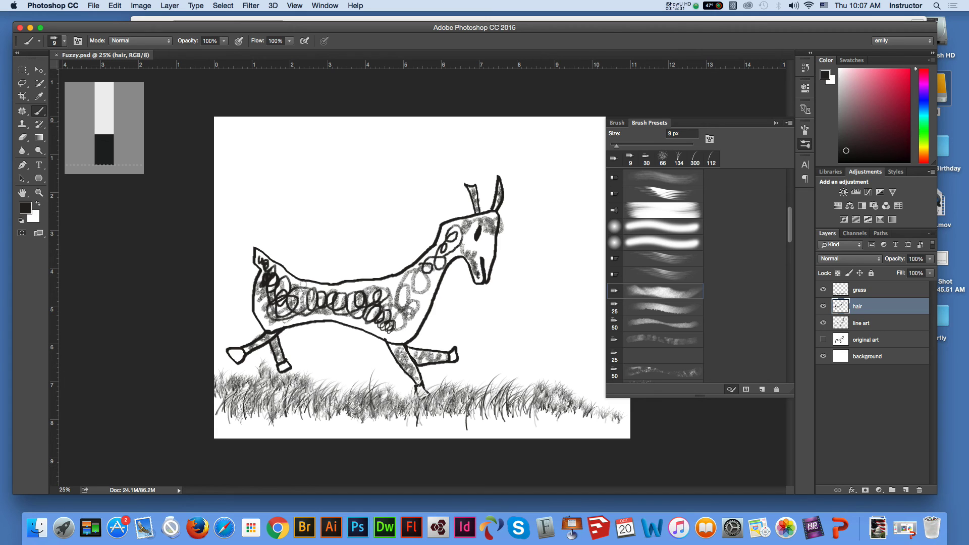
left_click(776, 123)
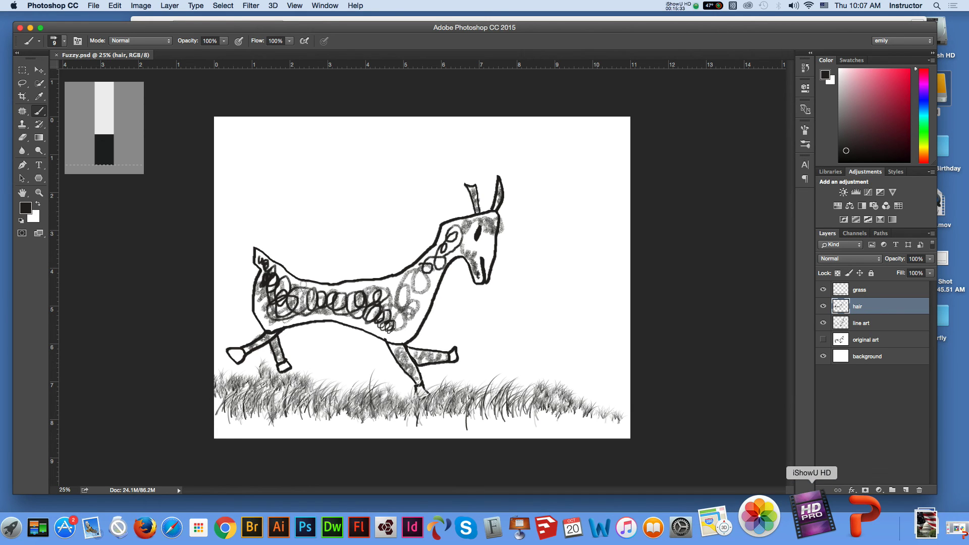